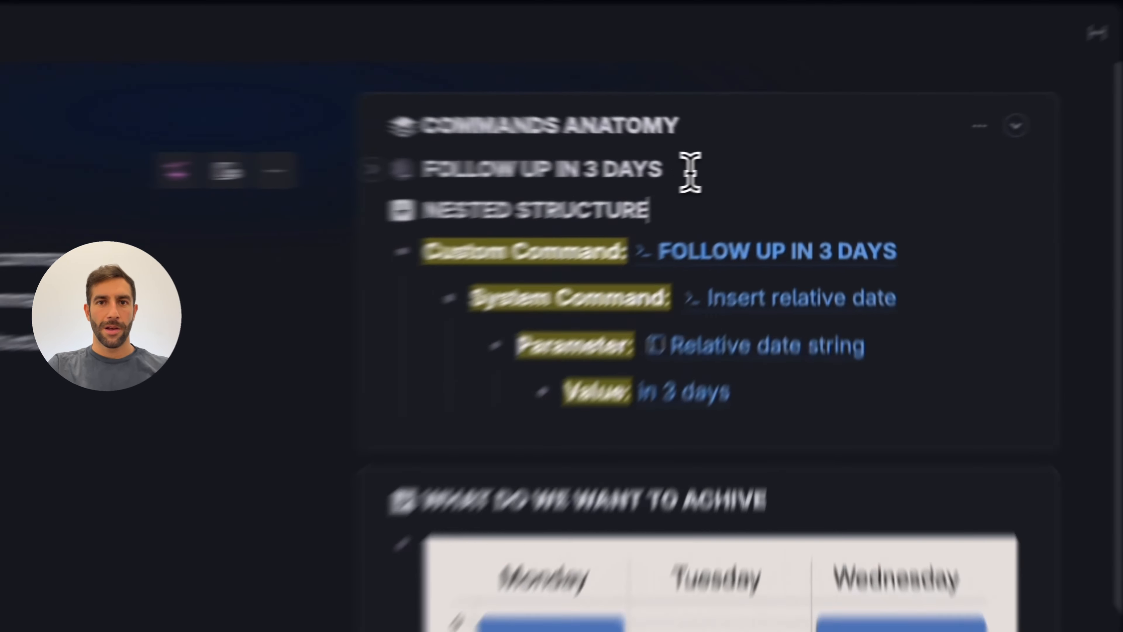
# Expand the Commands table and the 'Meeting with Jack' node to show its fields.
pyautogui.click(563, 247)
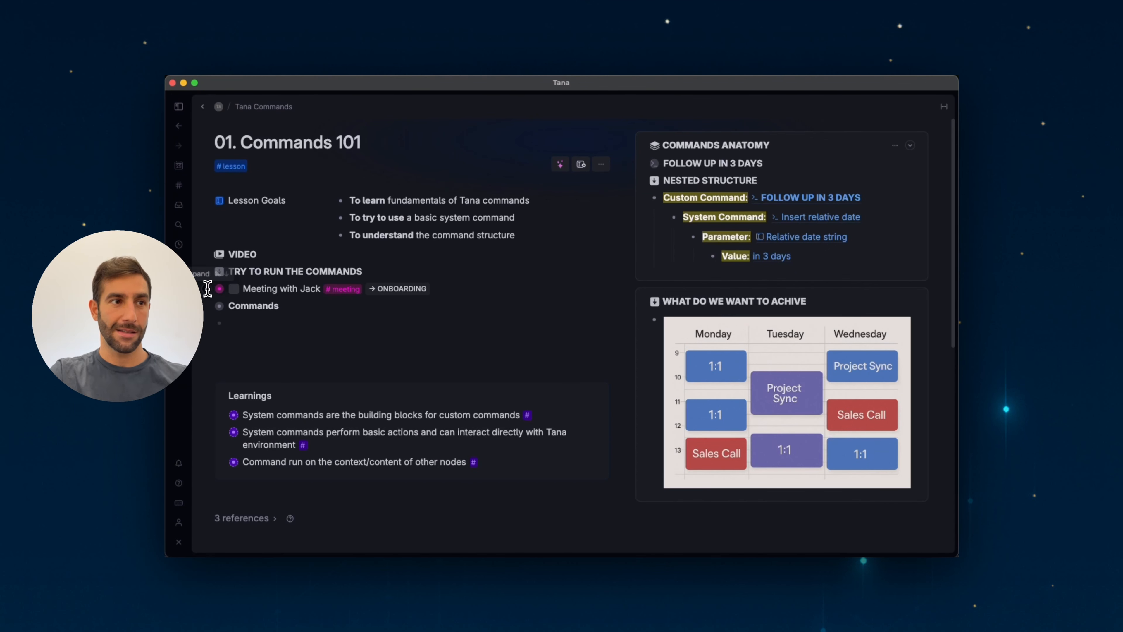
pyautogui.click(208, 306)
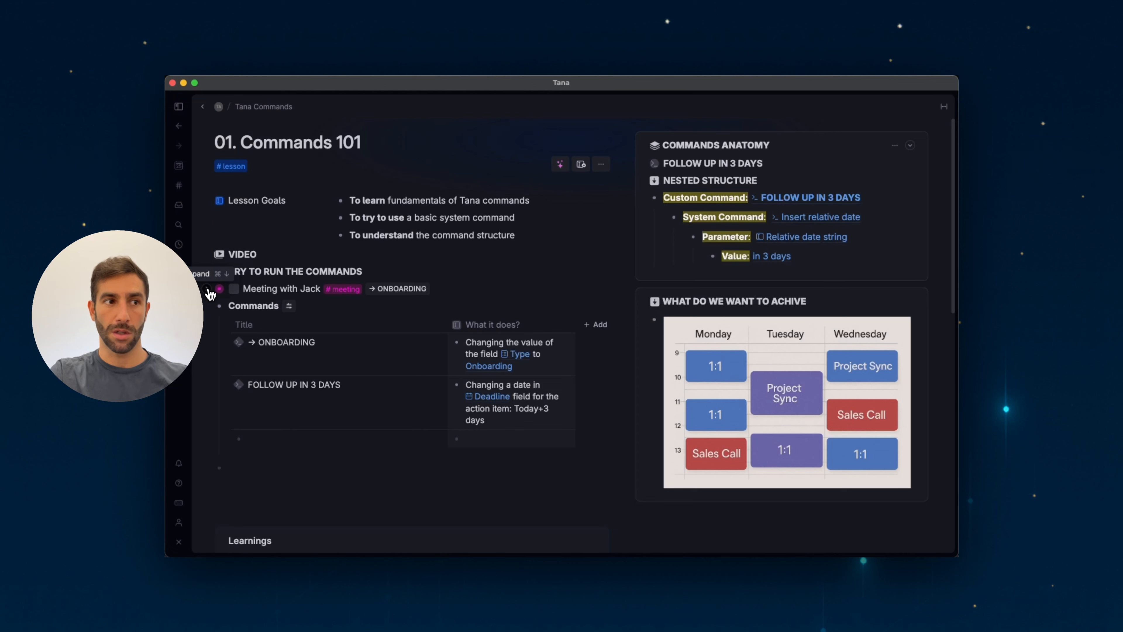
pyautogui.click(208, 291)
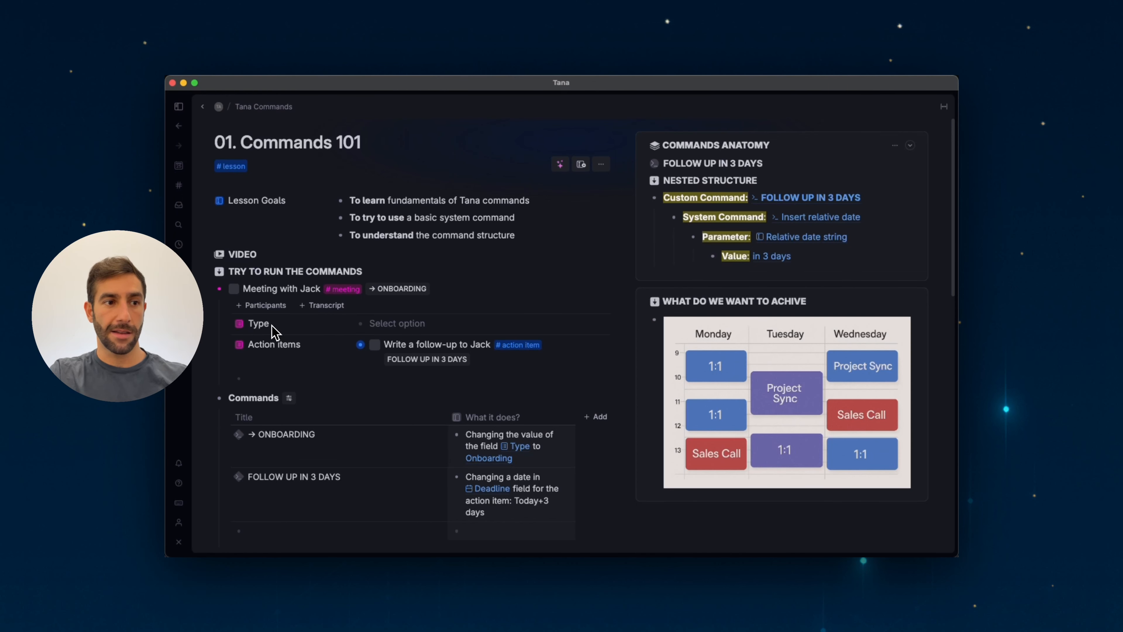
# Run the ONBOARDING command on the 'Meeting with Jack' node.
pyautogui.click(414, 292)
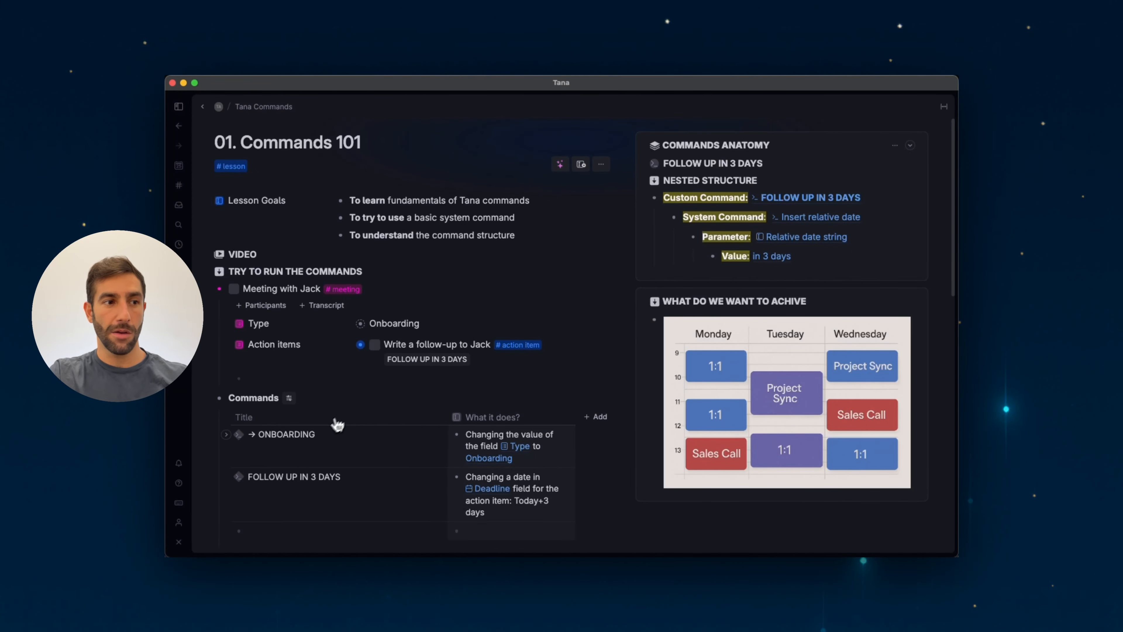
pyautogui.scroll(-1, 334, 423)
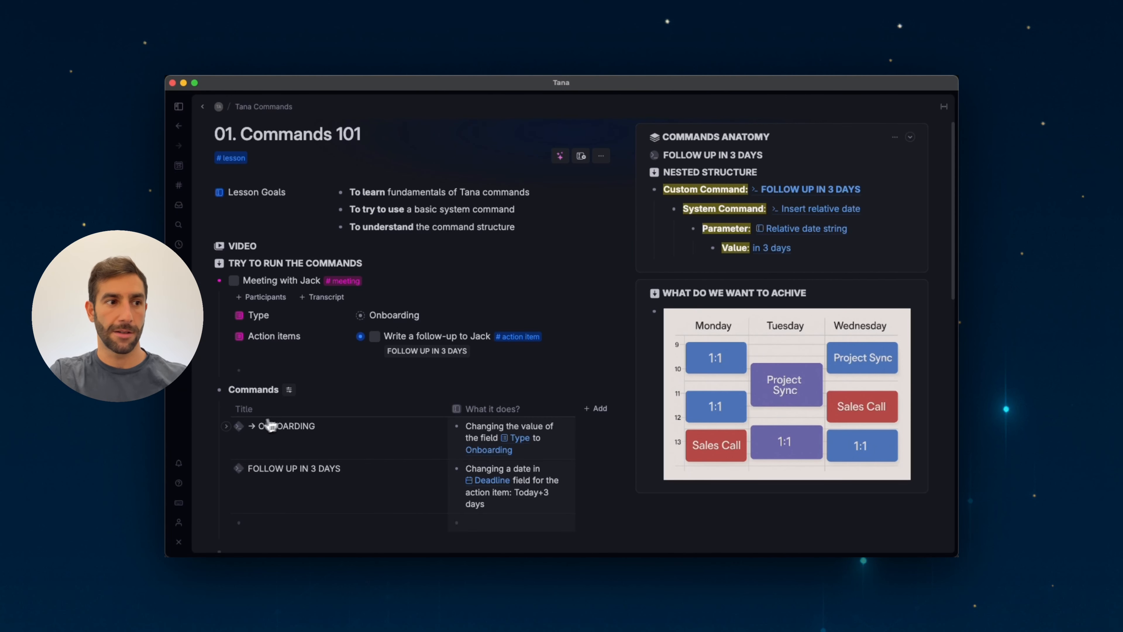
# Expand the ONBOARDING command and open its Set field values configuration to inspect the Fields to set.
pyautogui.click(226, 425)
pyautogui.scroll(-3, 230, 421)
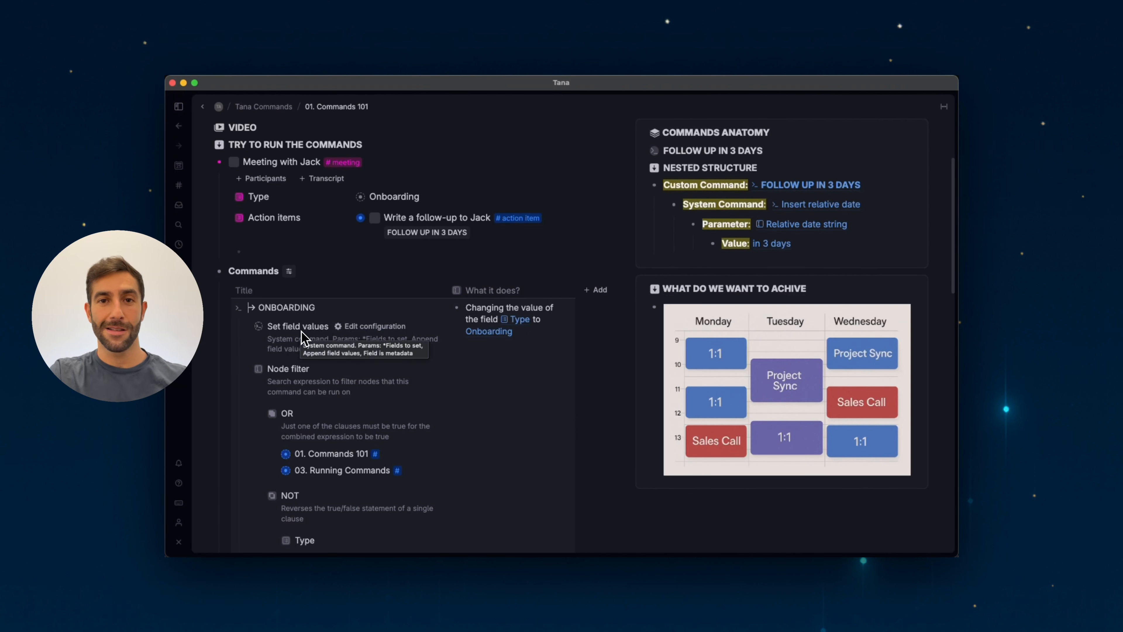
pyautogui.click(360, 331)
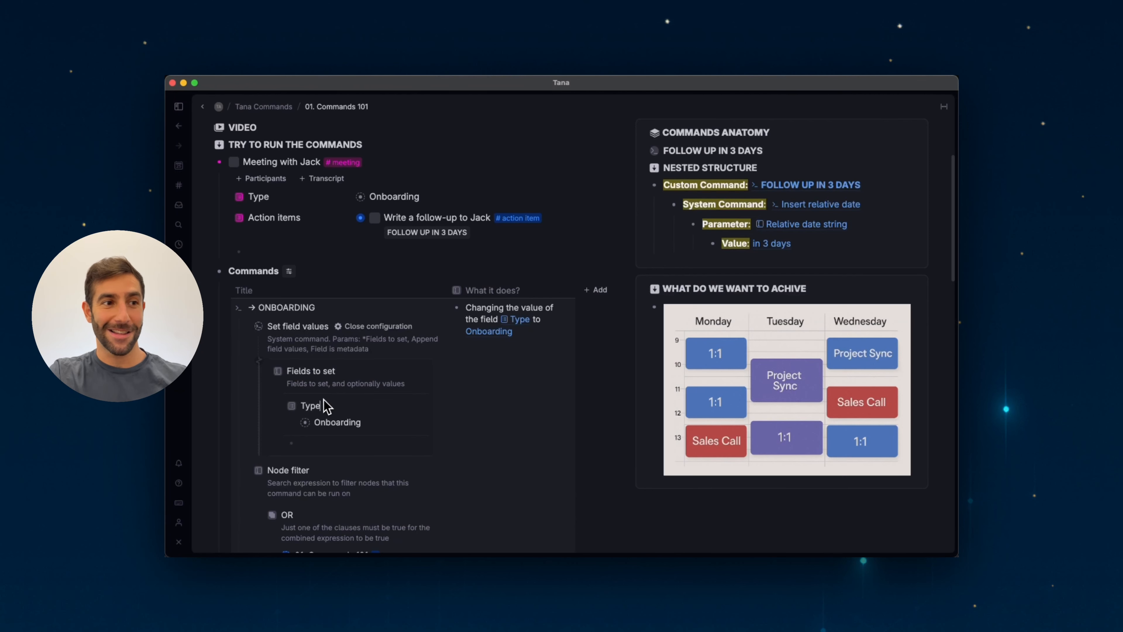
pyautogui.press('Escape')
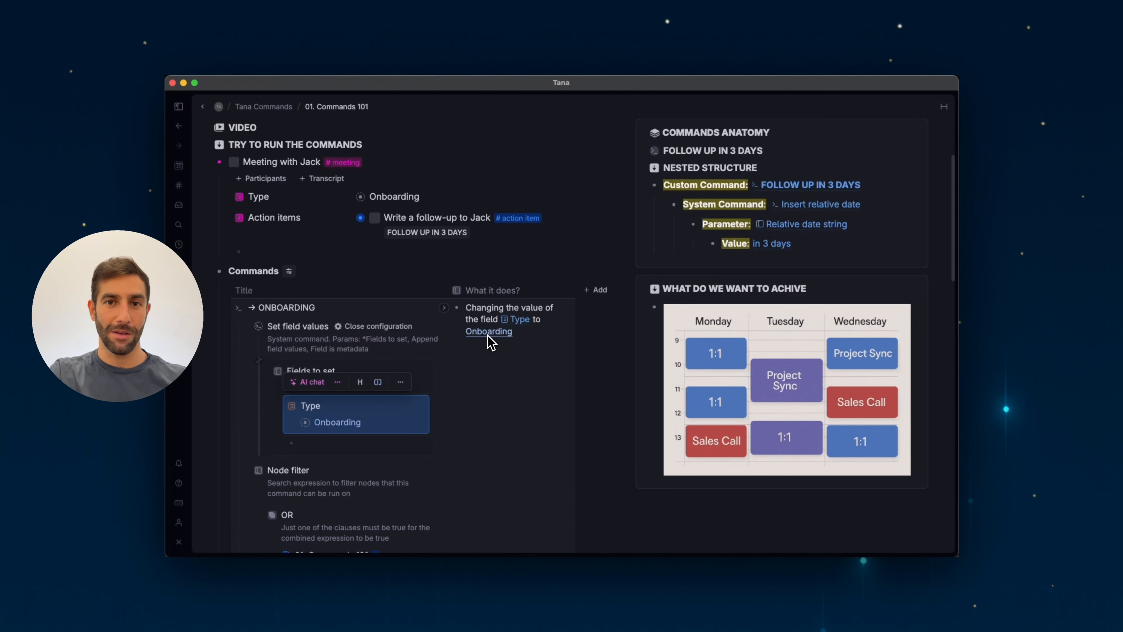
pyautogui.click(348, 369)
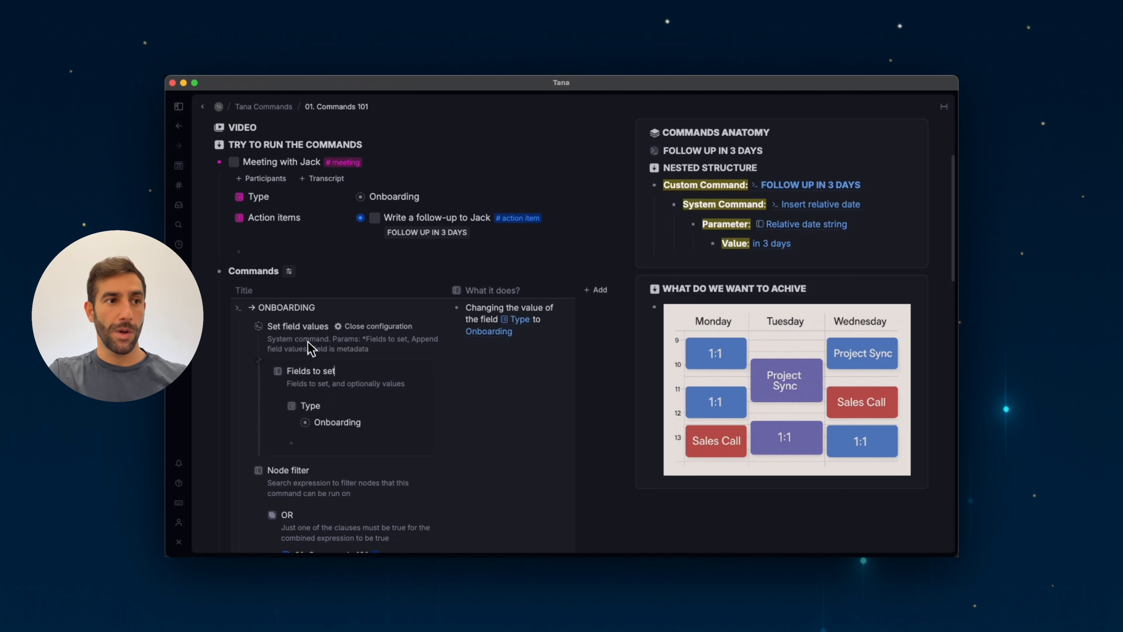
# Change the meeting's Type to Sales and run the ONBOARDING command on the meeting again.
pyautogui.scroll(1, 318, 217)
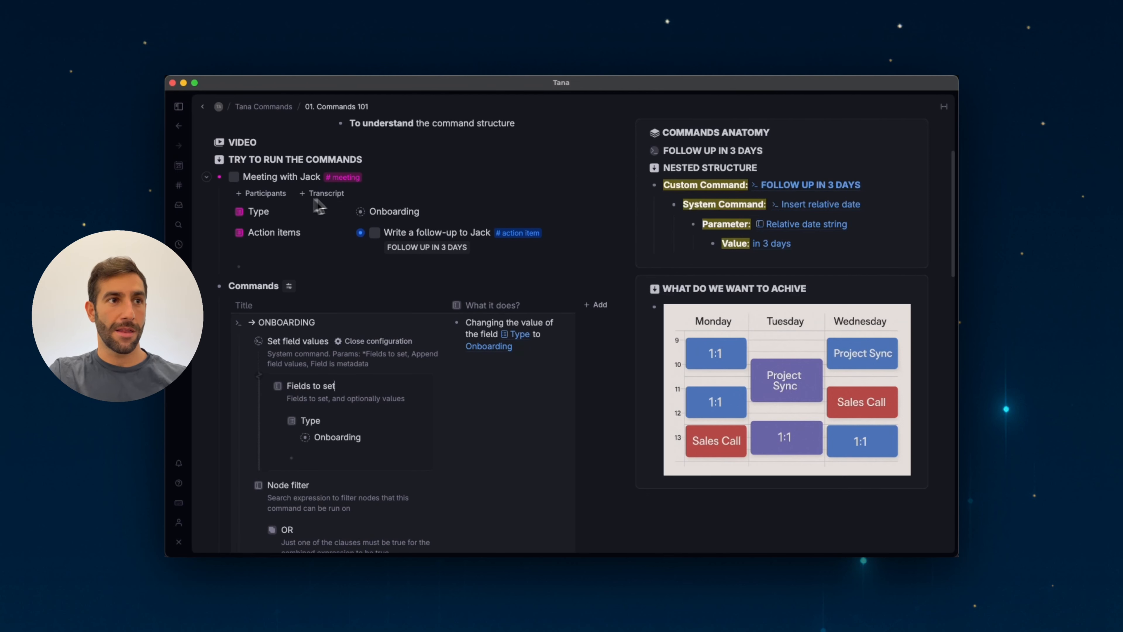
pyautogui.click(397, 212)
pyautogui.click(386, 265)
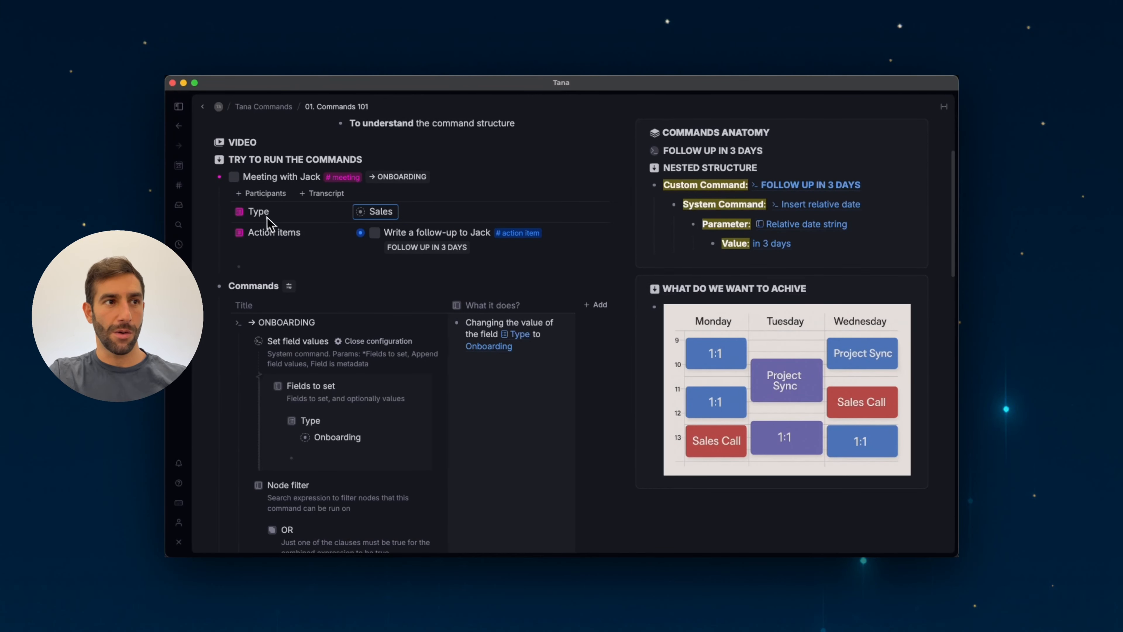
pyautogui.click(404, 179)
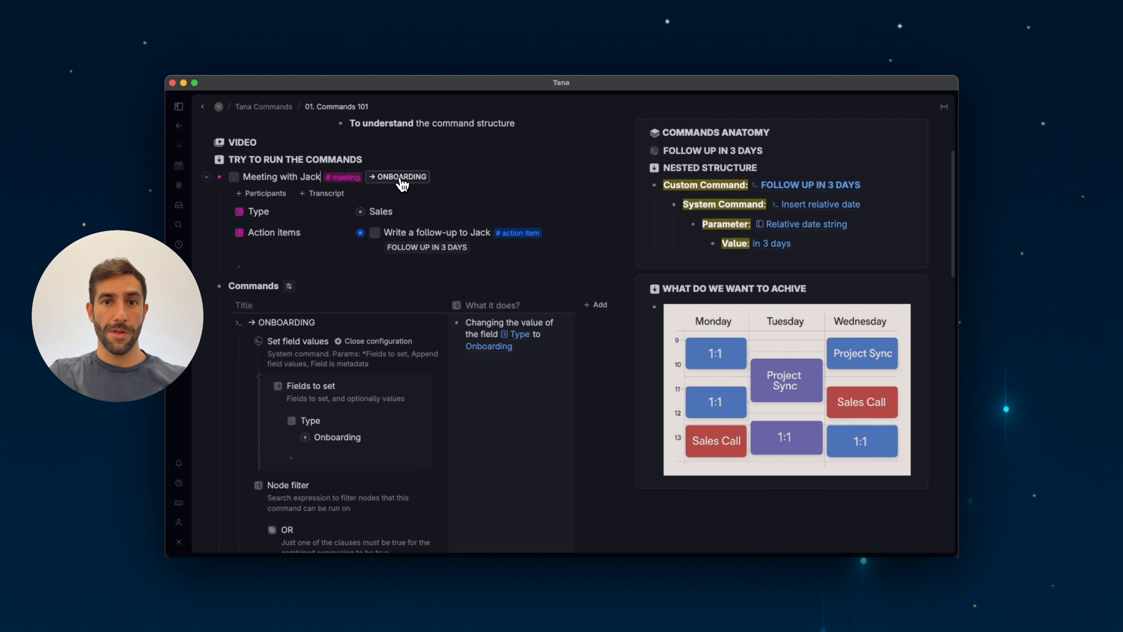
pyautogui.click(403, 179)
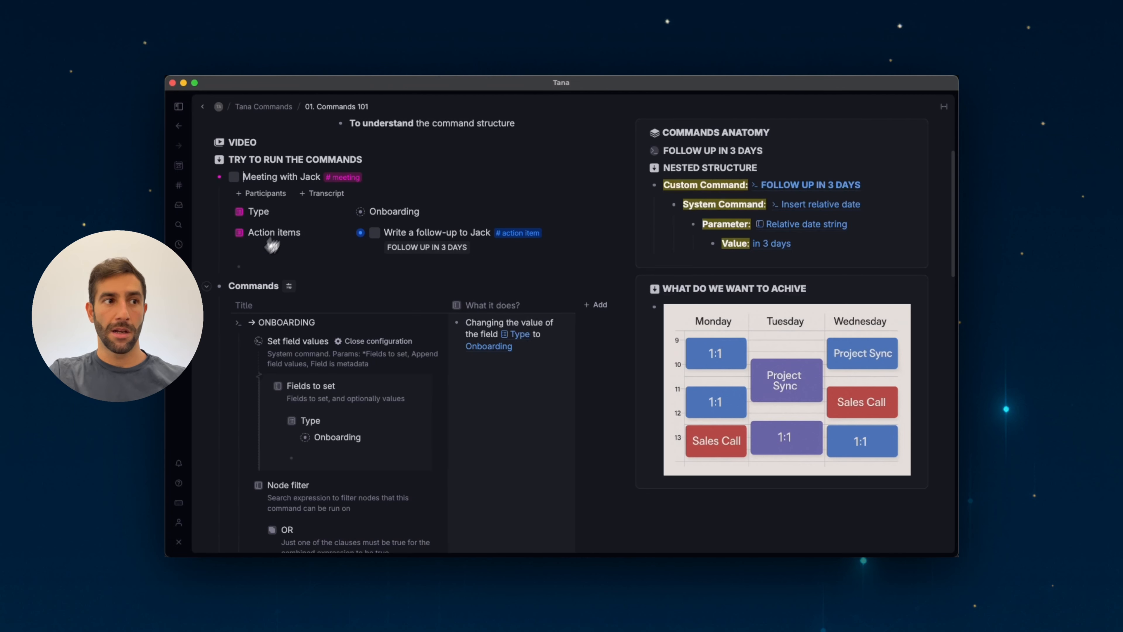
# Collapse the ONBOARDING command and expand the 'Write a follow-up to Jack' action item.
pyautogui.click(226, 323)
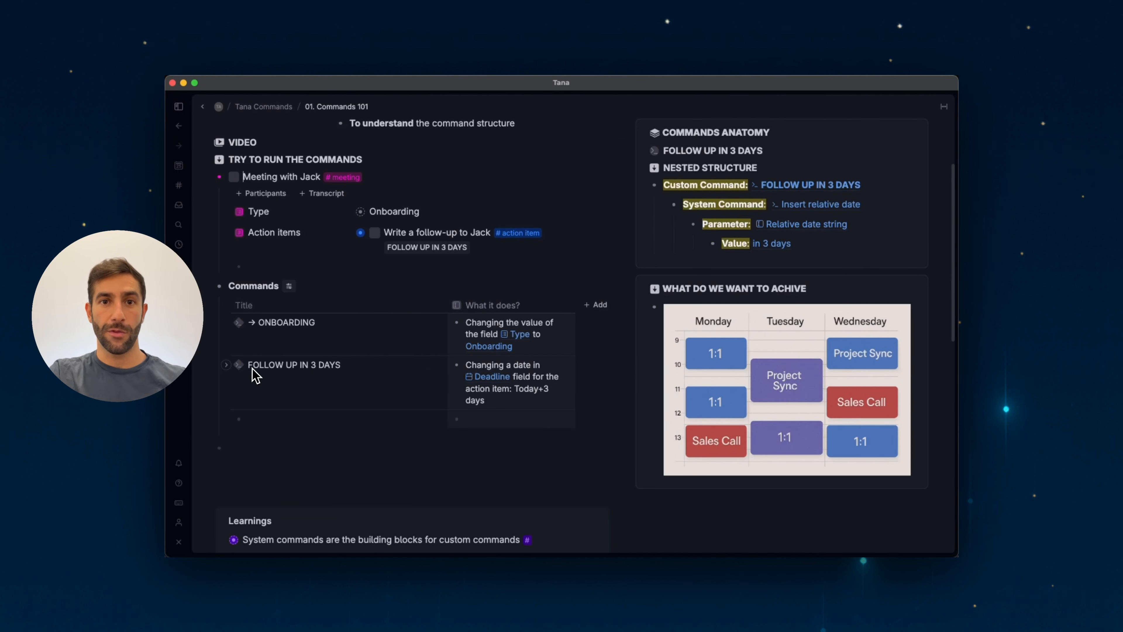
pyautogui.scroll(-1, 265, 368)
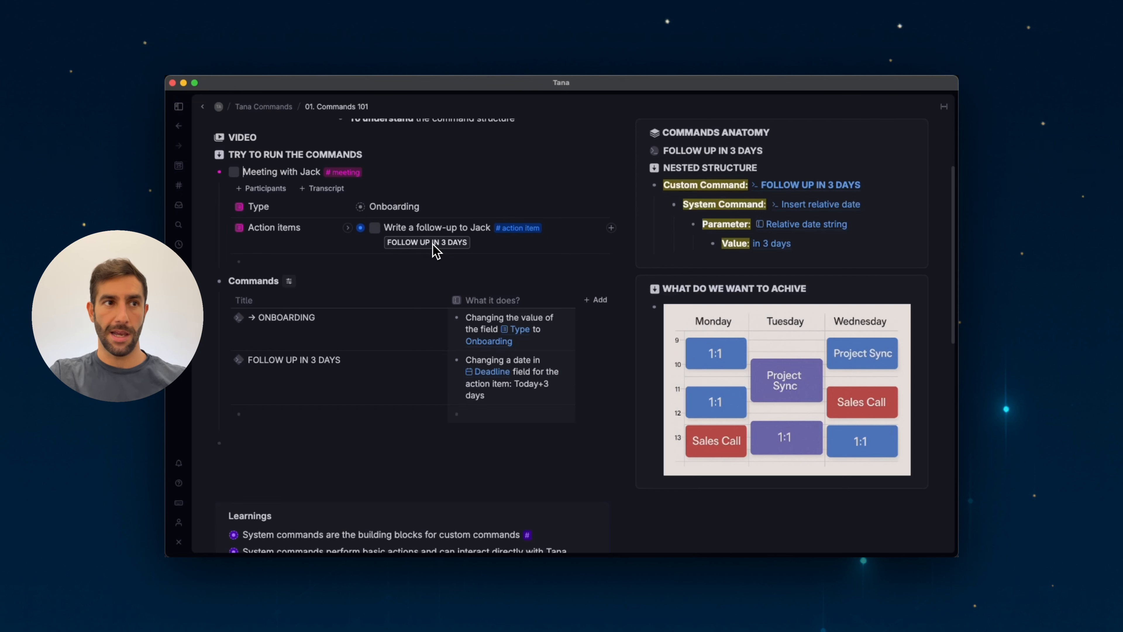
pyautogui.click(350, 229)
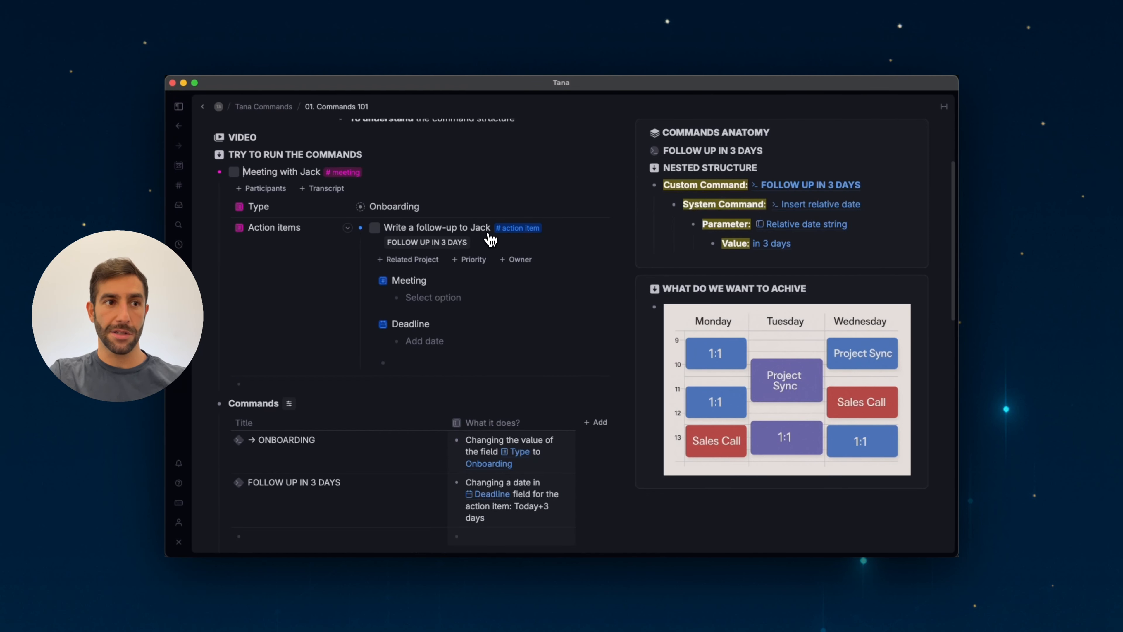
# Run the FOLLOW UP IN 3 DAYS command on the 'Write a follow-up to Jack' action item.
pyautogui.scroll(-4, 318, 436)
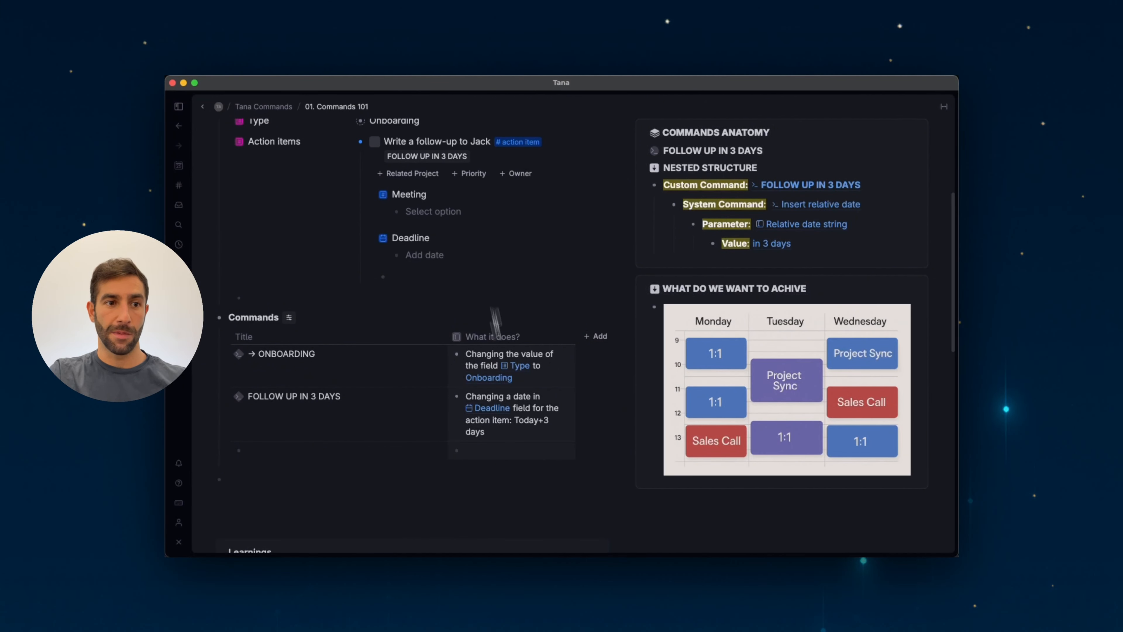
pyautogui.moveTo(515, 420); pyautogui.dragTo(522, 431)
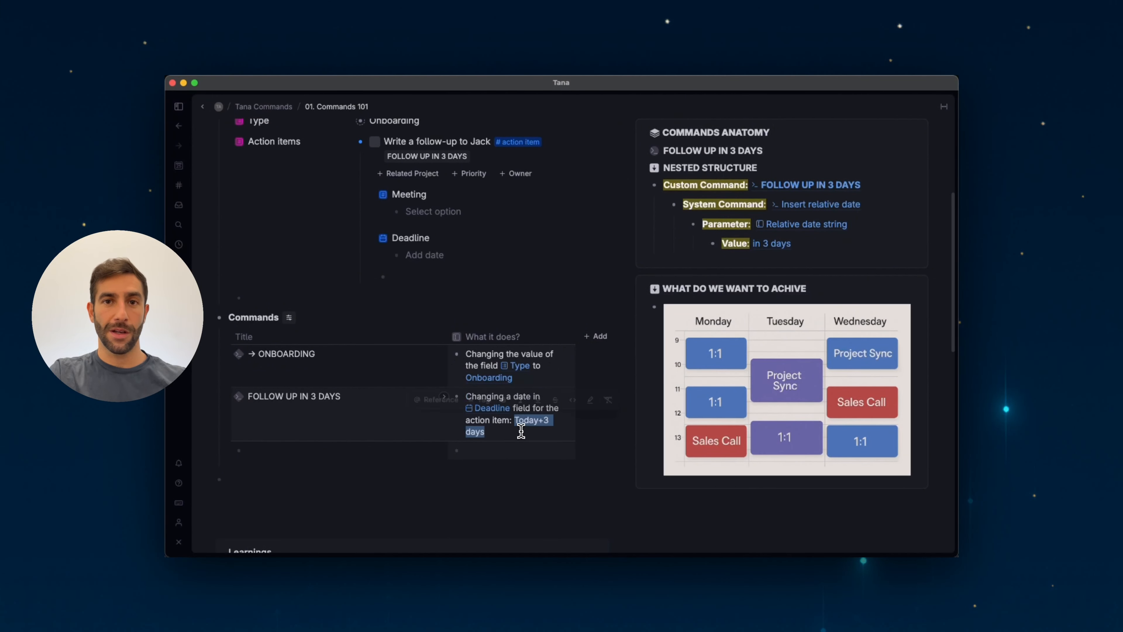
pyautogui.click(522, 431)
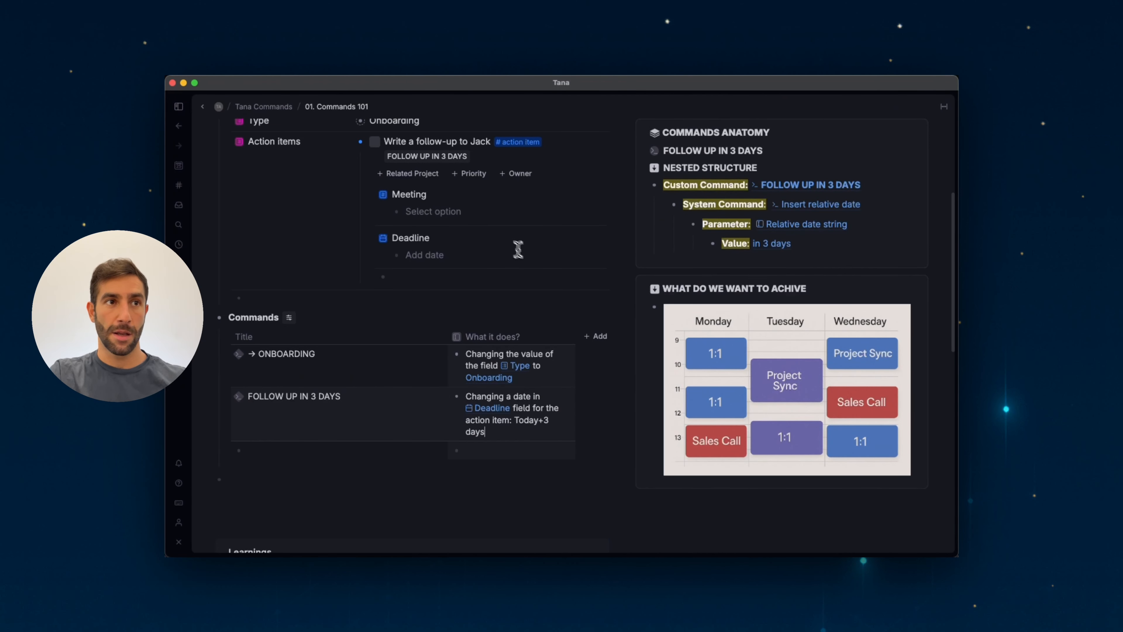
pyautogui.scroll(1, 517, 249)
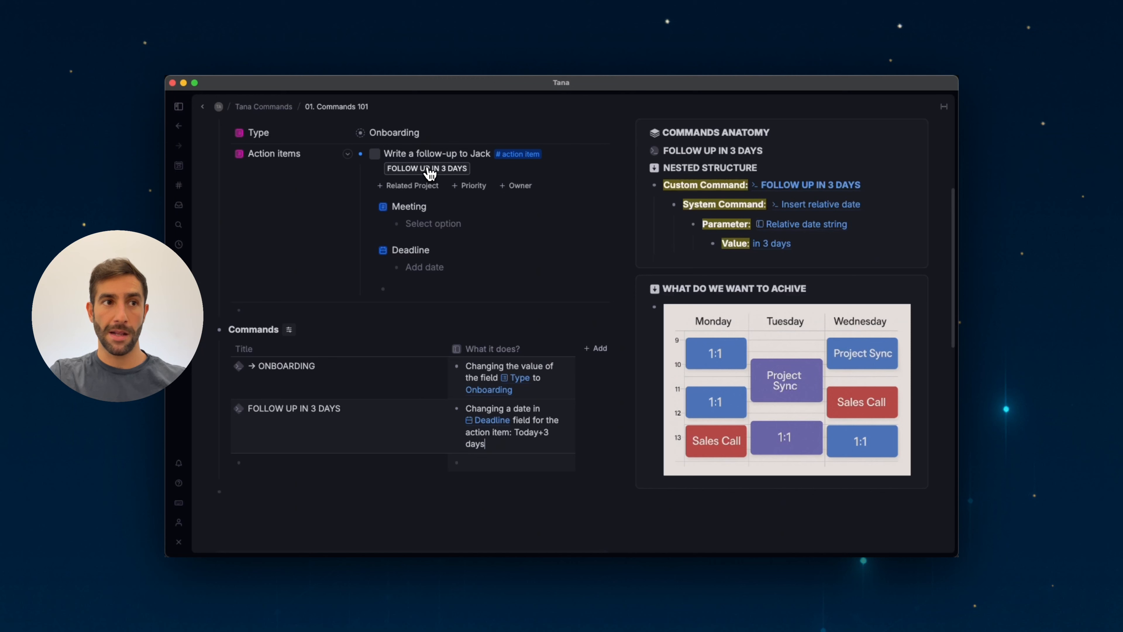
pyautogui.click(439, 171)
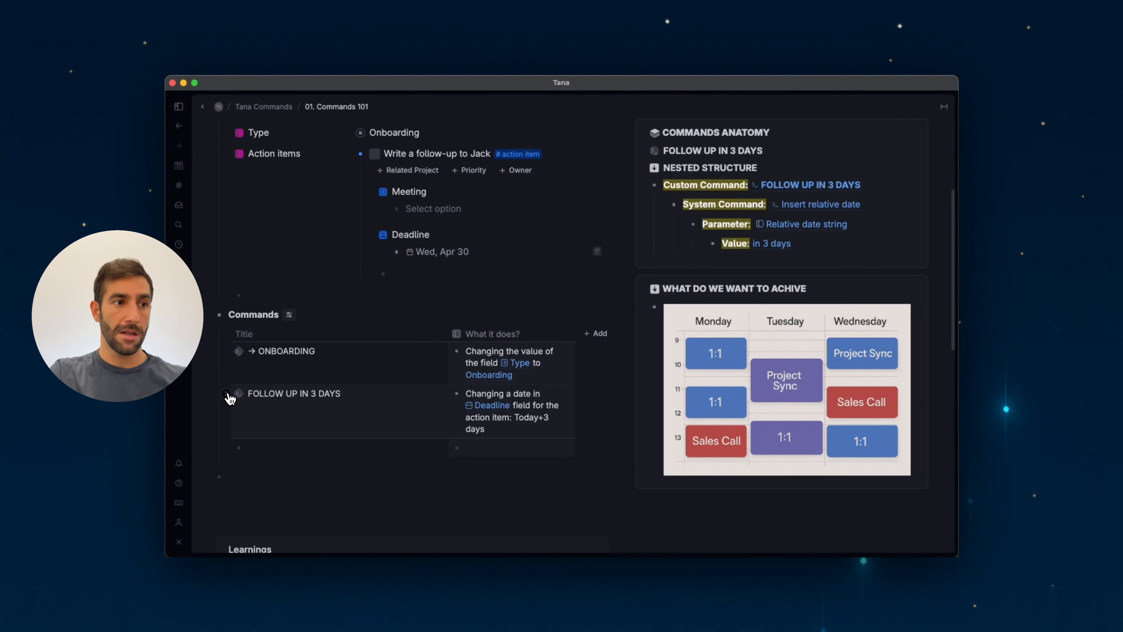
# Expand the FOLLOW UP IN 3 DAYS command and open its Insert relative date configuration.
pyautogui.click(228, 394)
pyautogui.scroll(-5, 235, 396)
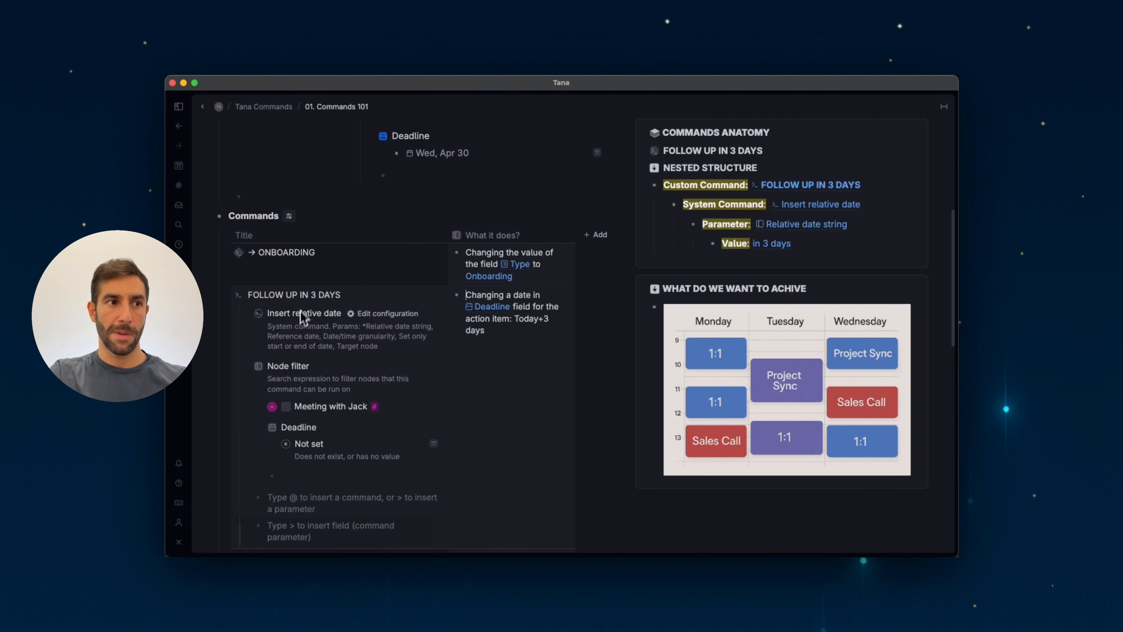
pyautogui.click(366, 315)
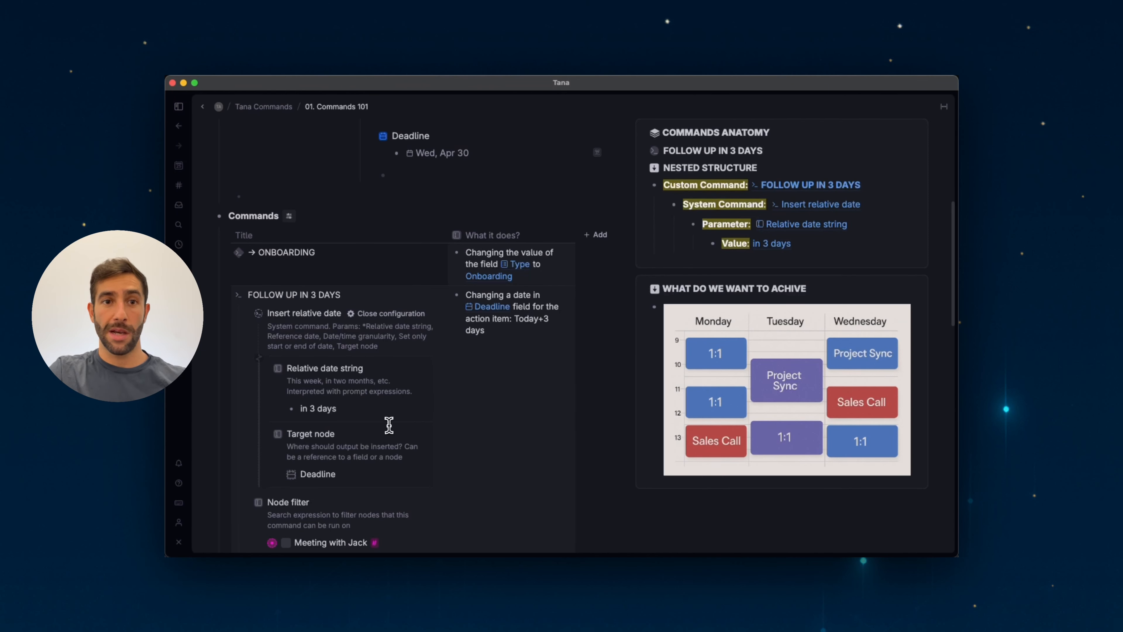
# Select the 'in 3 days' value of the Relative date string parameter.
pyautogui.click(348, 408)
pyautogui.hotkey('shift', 'Left')
pyautogui.hotkey('shift', 'Left')
pyautogui.hotkey('shift', 'Left')
pyautogui.hotkey('shift', 'Left')
pyautogui.hotkey('shift', 'Left')
pyautogui.hotkey('shift', 'Left')
pyautogui.hotkey('shift', 'Left')
pyautogui.hotkey('shift', 'Left')
pyautogui.hotkey('shift', 'Left')
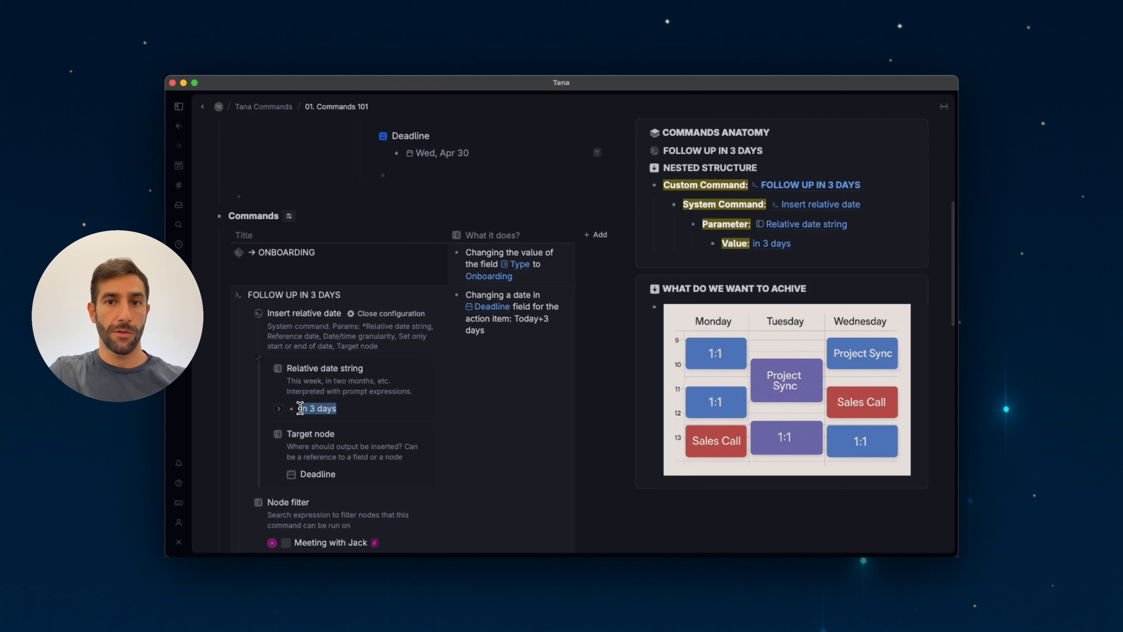
pyautogui.click(343, 410)
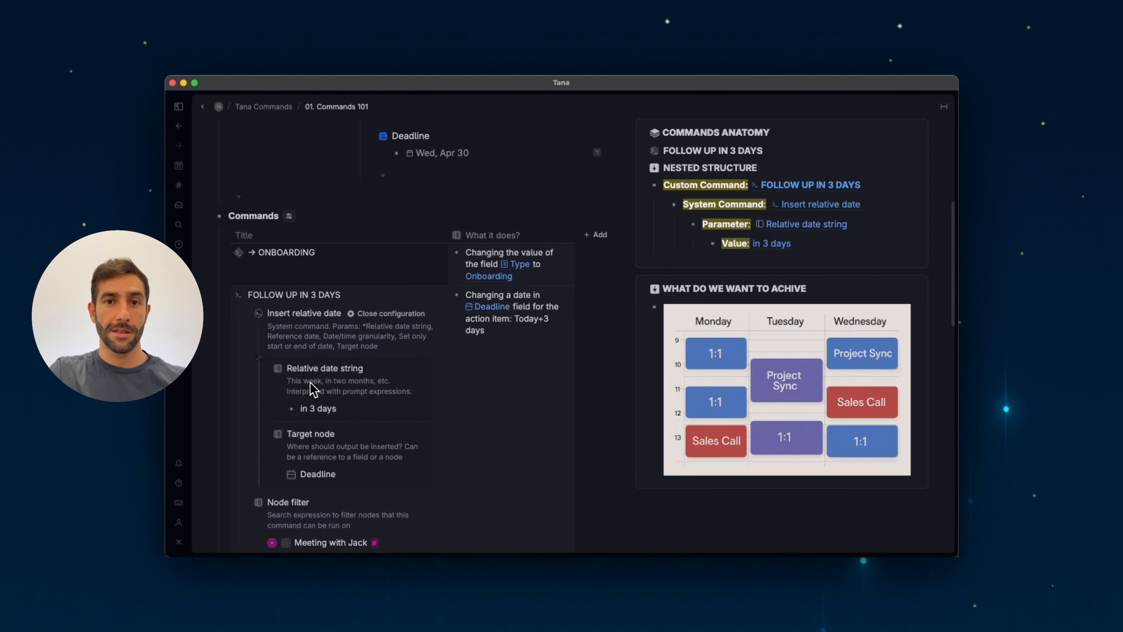
pyautogui.click(346, 411)
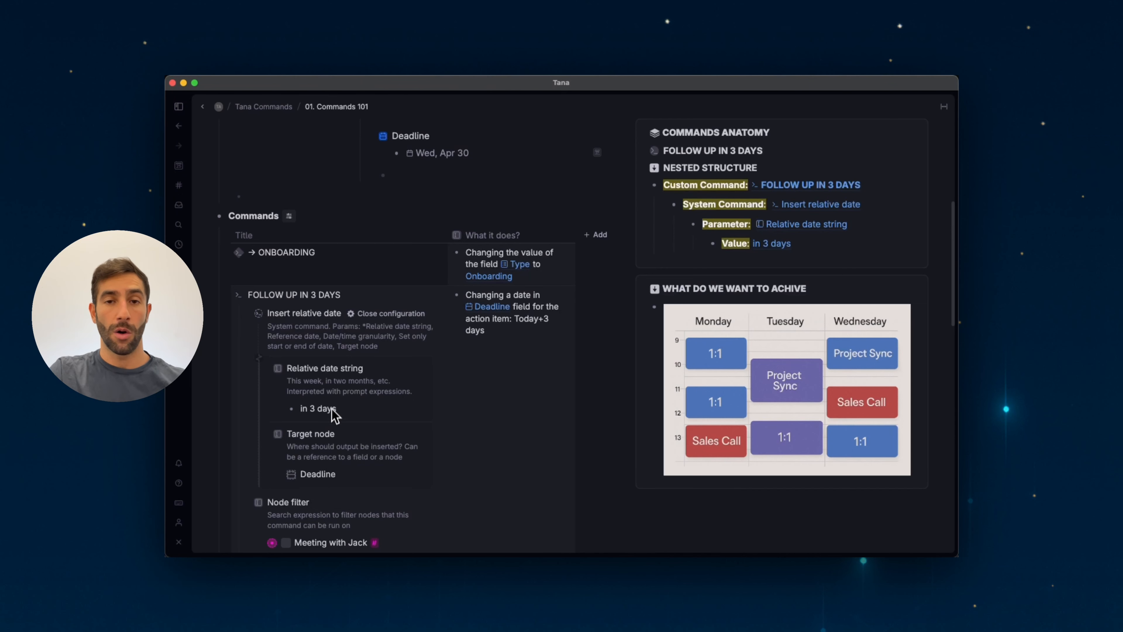
# Examine the action item's Deadline alongside the command's Target node parameter.
pyautogui.scroll(1, 337, 409)
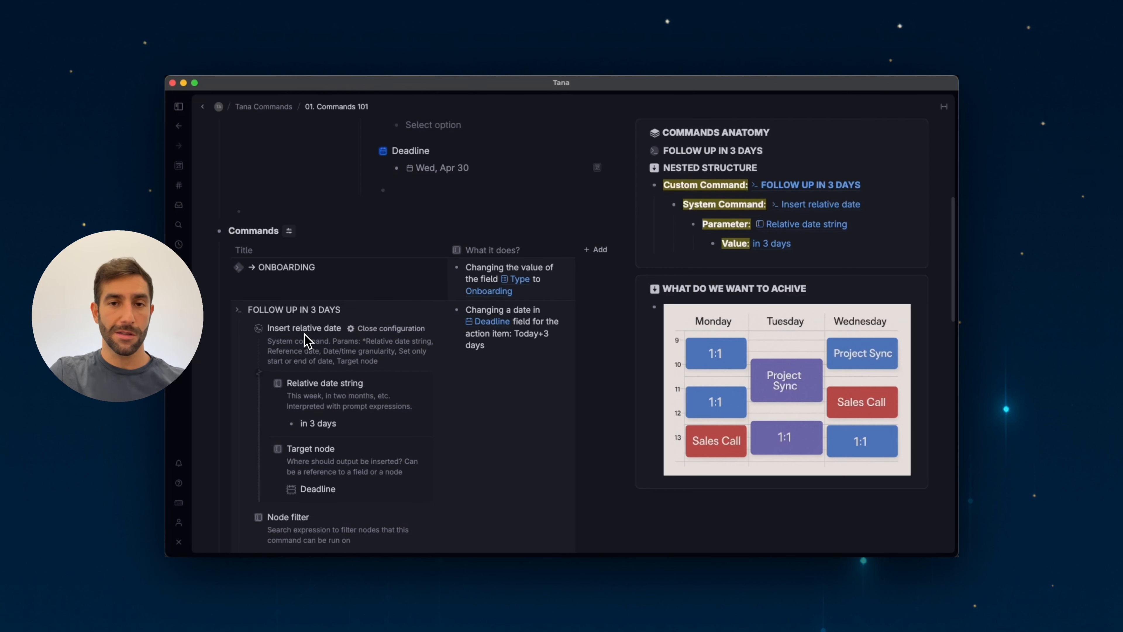
pyautogui.scroll(5, 305, 350)
pyautogui.scroll(1, 312, 370)
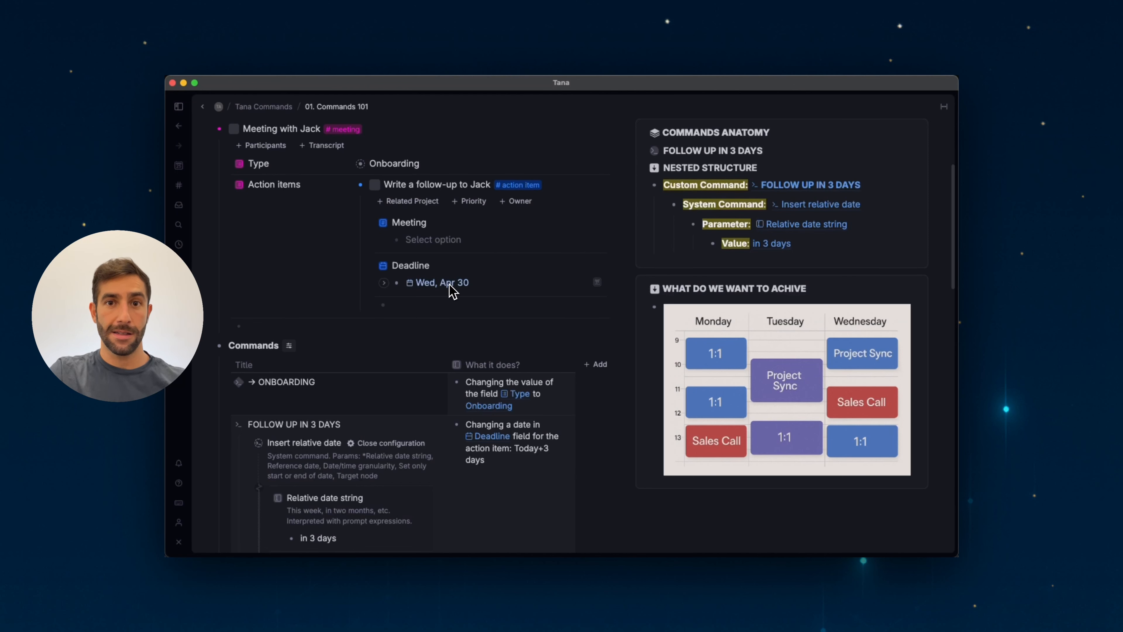
pyautogui.scroll(-10, 389, 301)
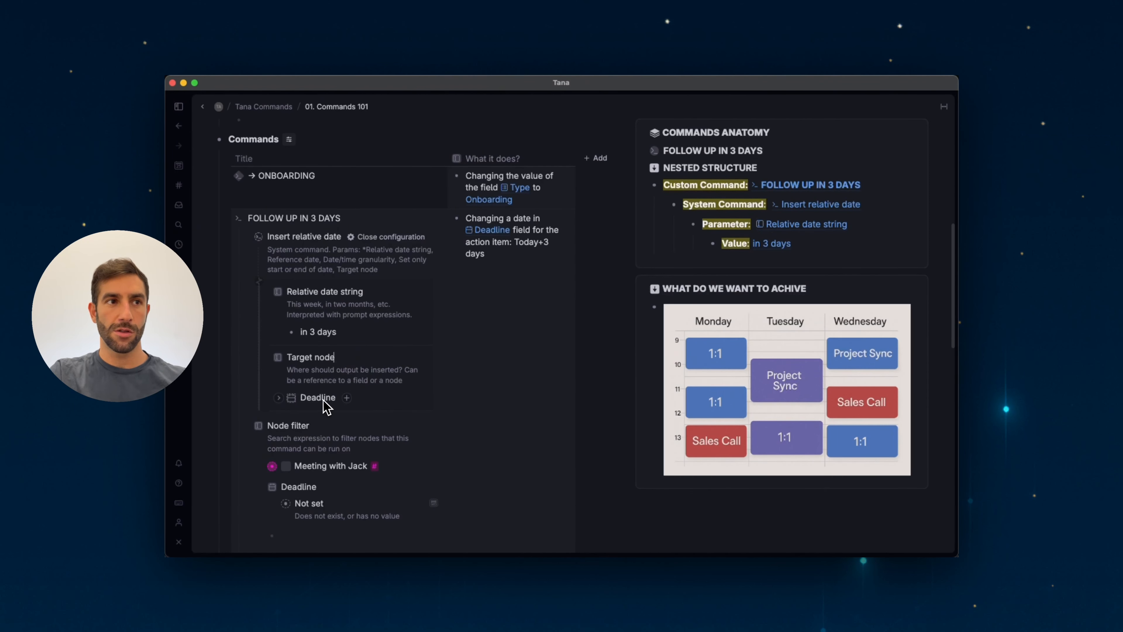
pyautogui.scroll(1, 324, 402)
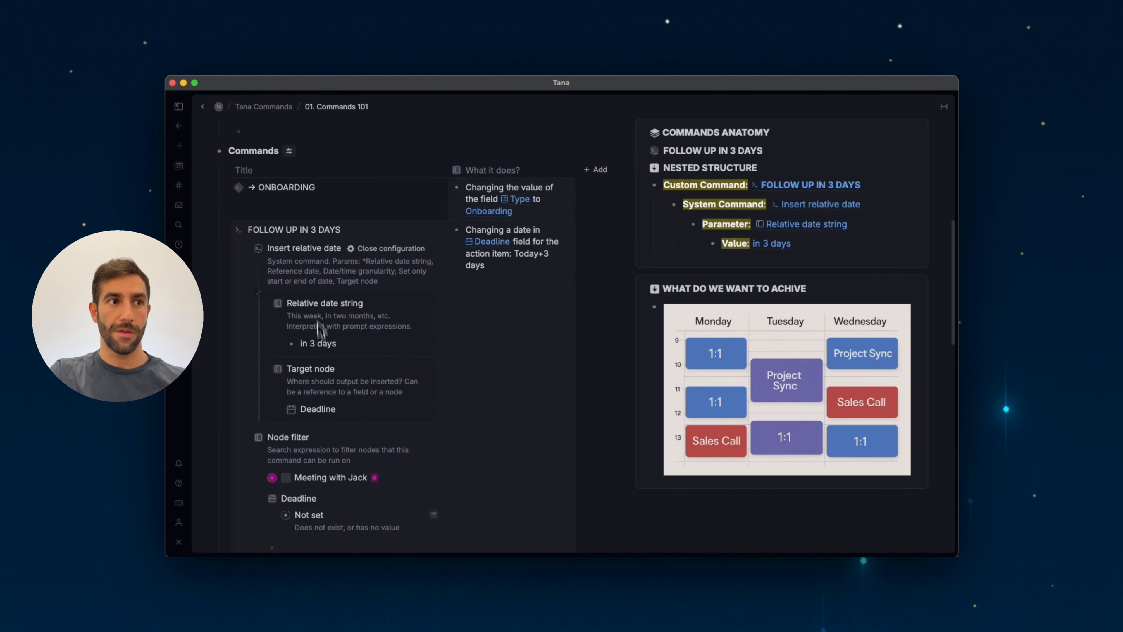
# Close the configuration and collapse the FOLLOW UP IN 3 DAYS command.
pyautogui.click(370, 249)
pyautogui.scroll(10, 328, 270)
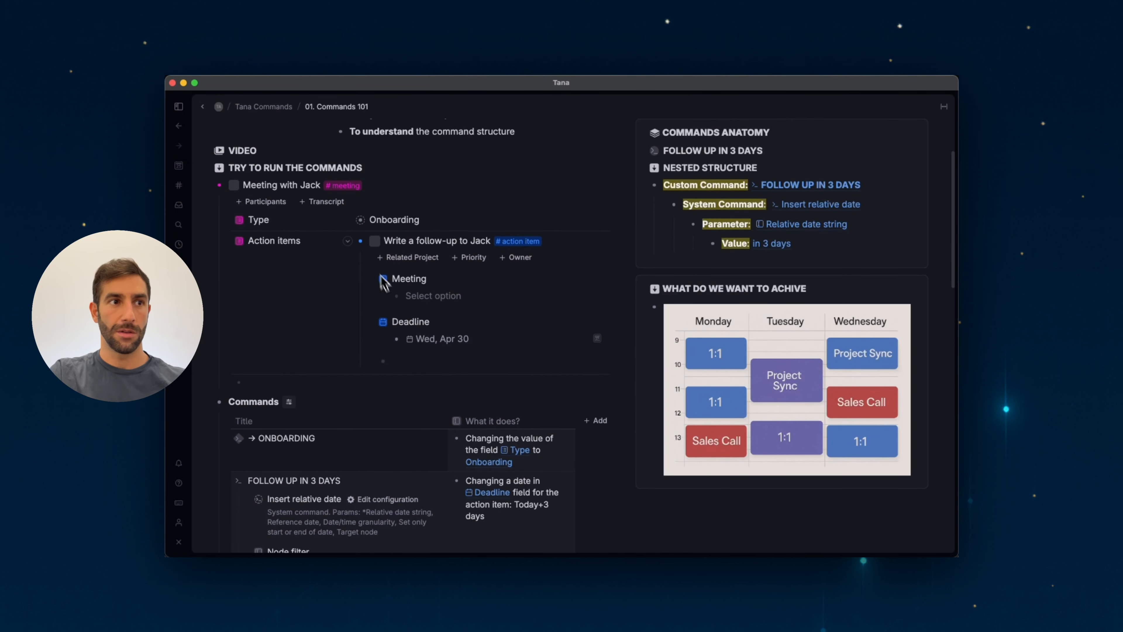
pyautogui.scroll(-5, 328, 257)
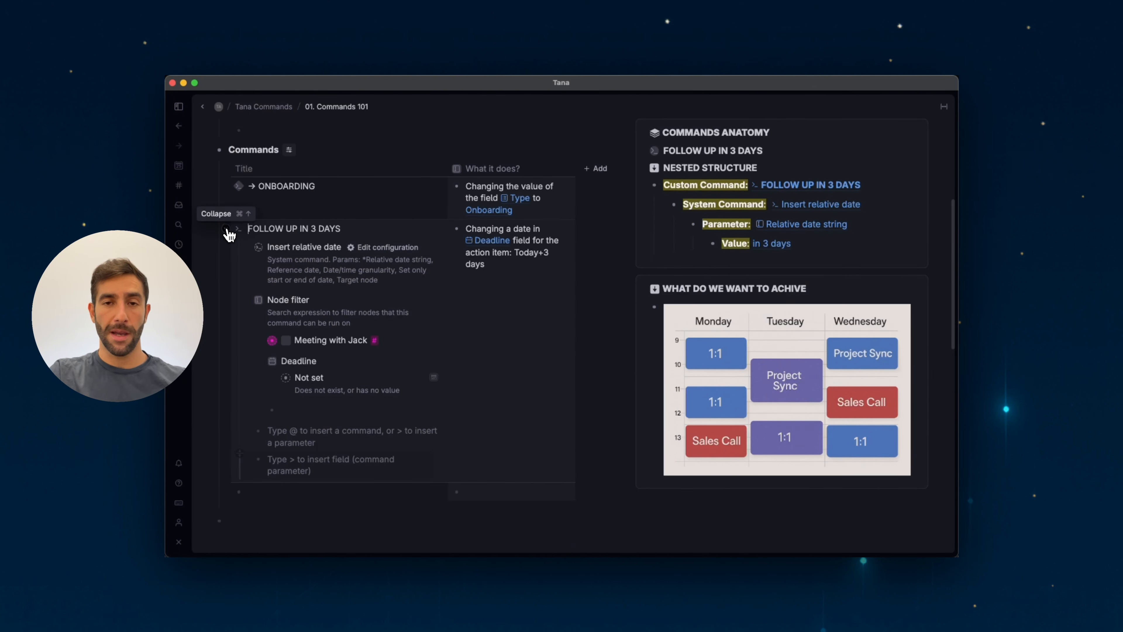
pyautogui.click(226, 229)
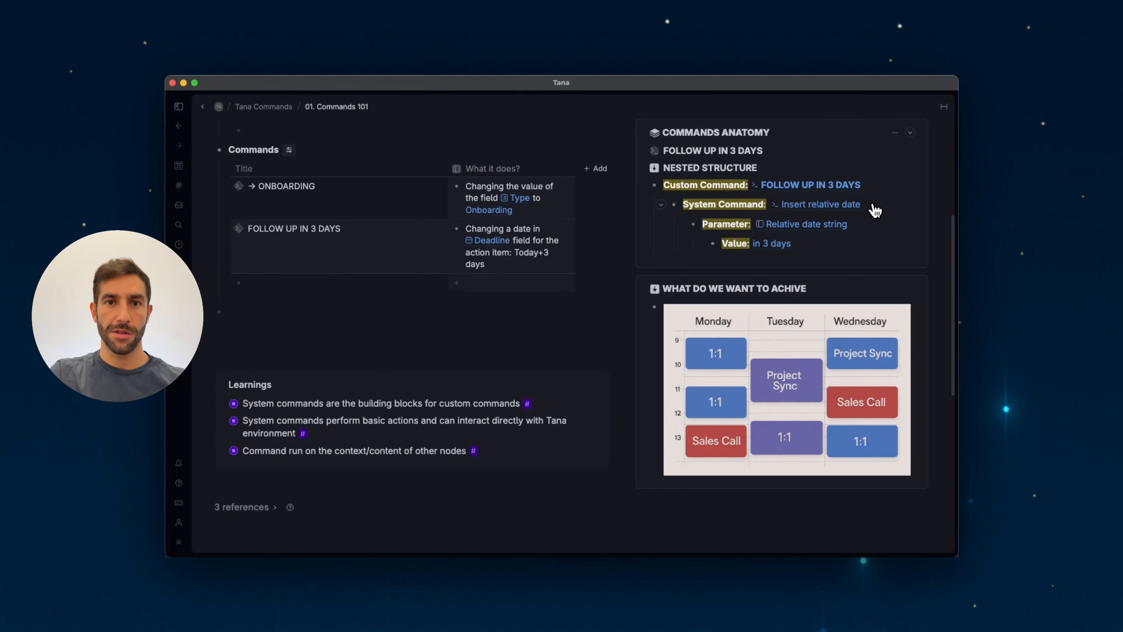
pyautogui.scroll(4, 623, 309)
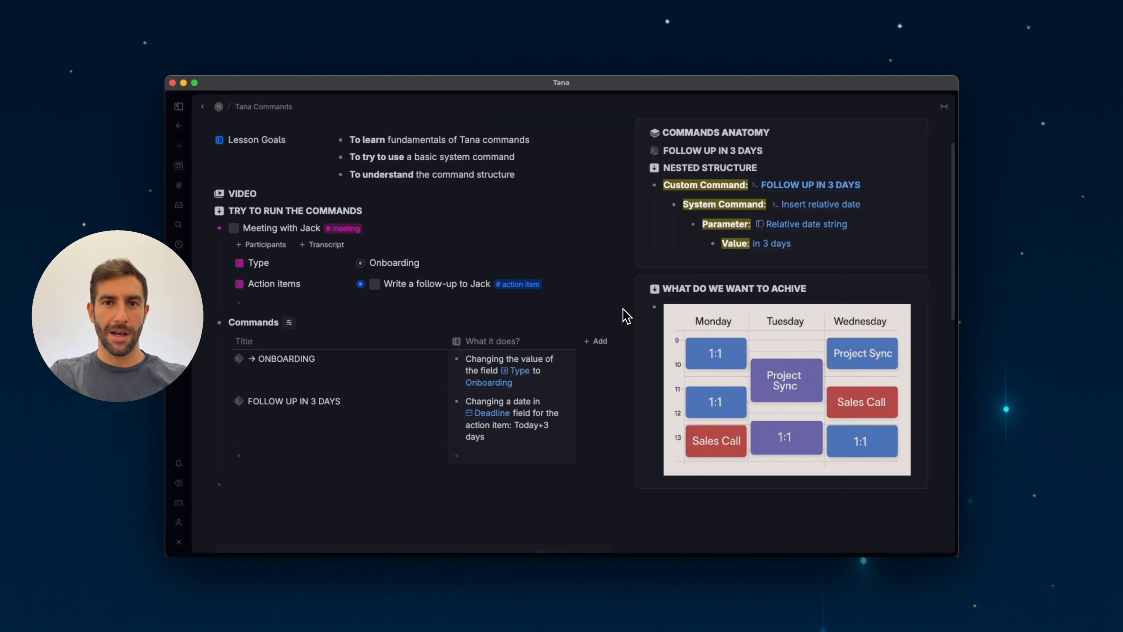
pyautogui.scroll(-4, 627, 327)
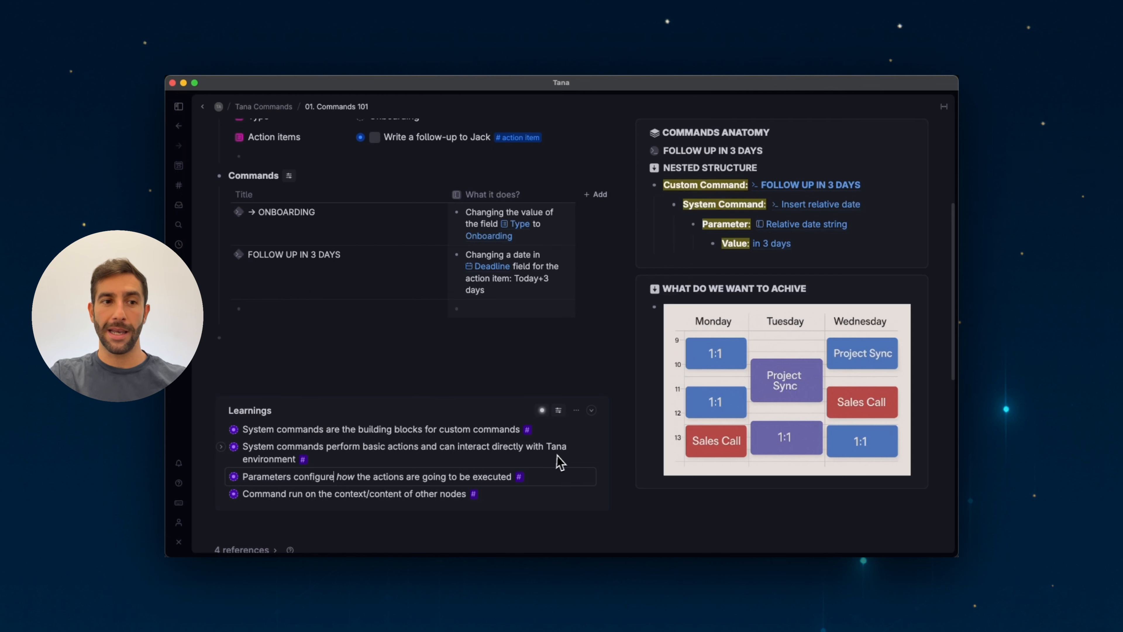
# Review the Learnings notes about system commands, parameters and command context.
pyautogui.click(592, 450)
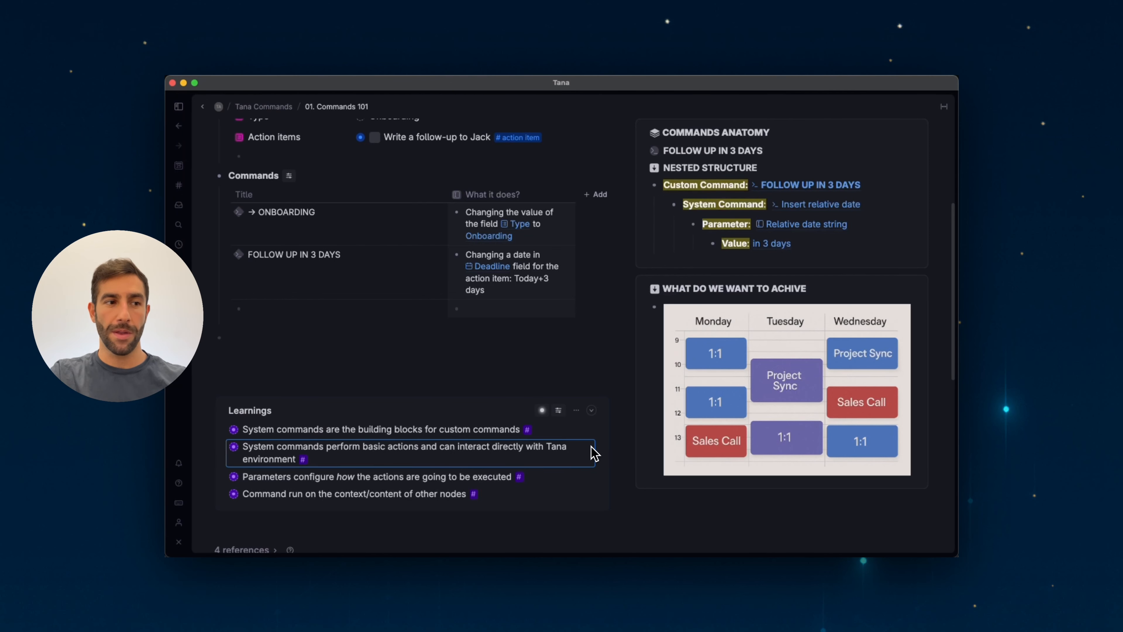
pyautogui.click(593, 478)
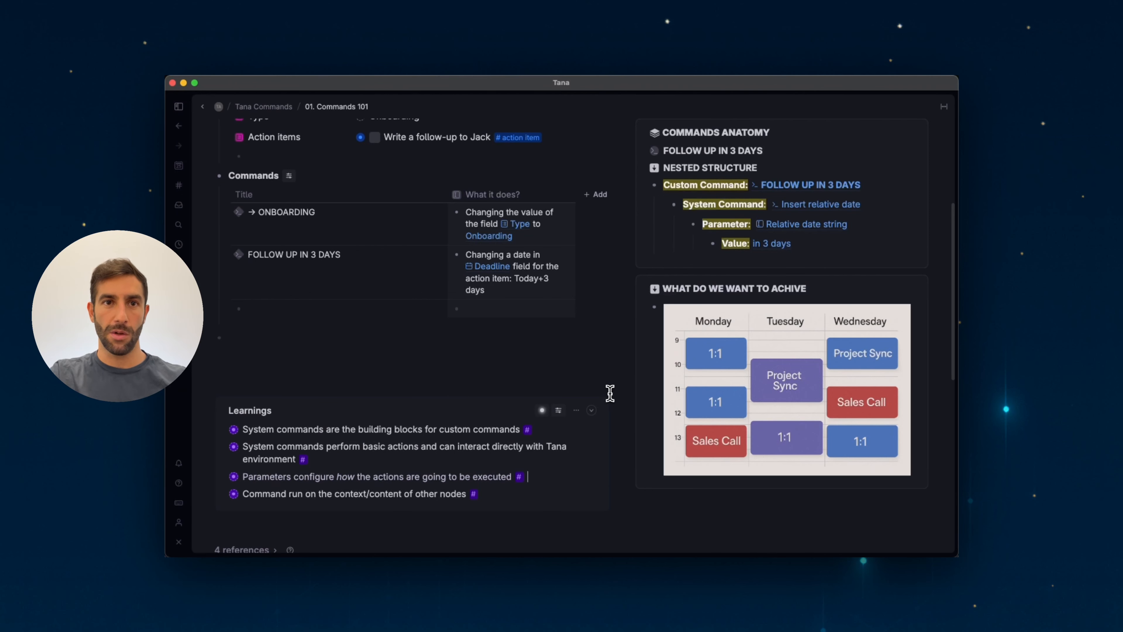
pyautogui.scroll(4, 610, 393)
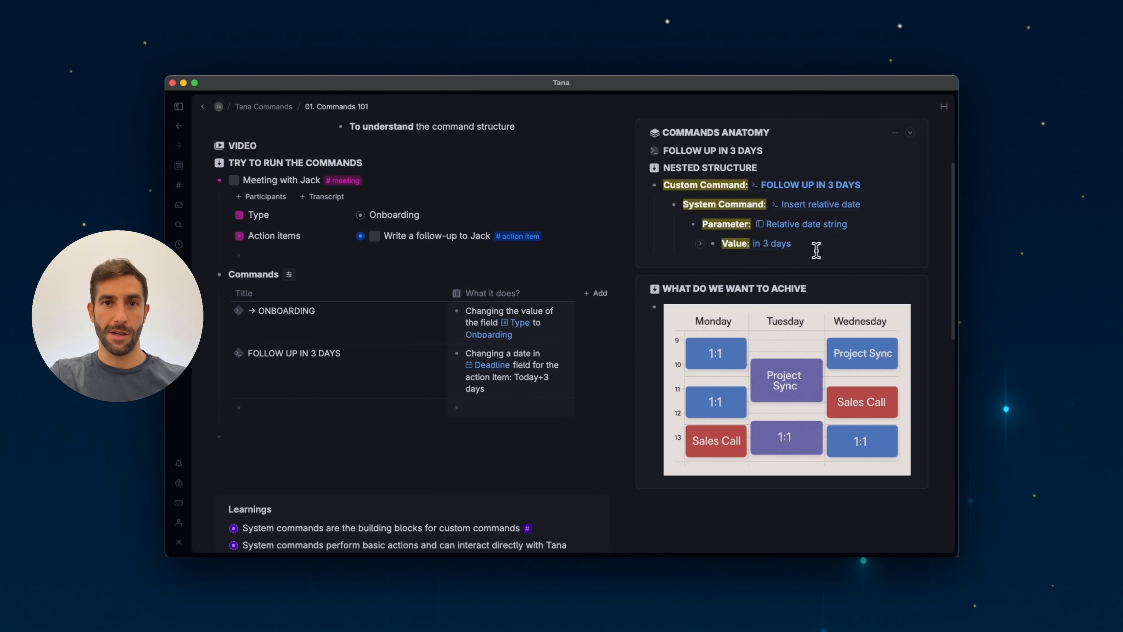
pyautogui.scroll(3, 619, 350)
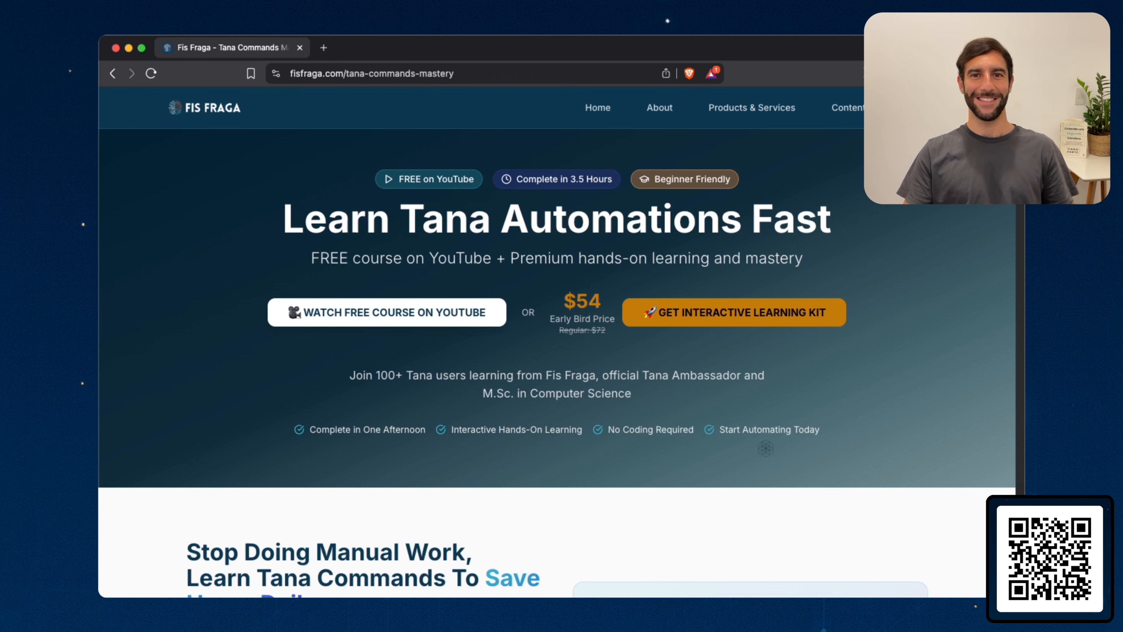
# Browse the Tana Commands Mastery course page on fisfraga.com down to the two course modules.
pyautogui.scroll(-3, 557, 353)
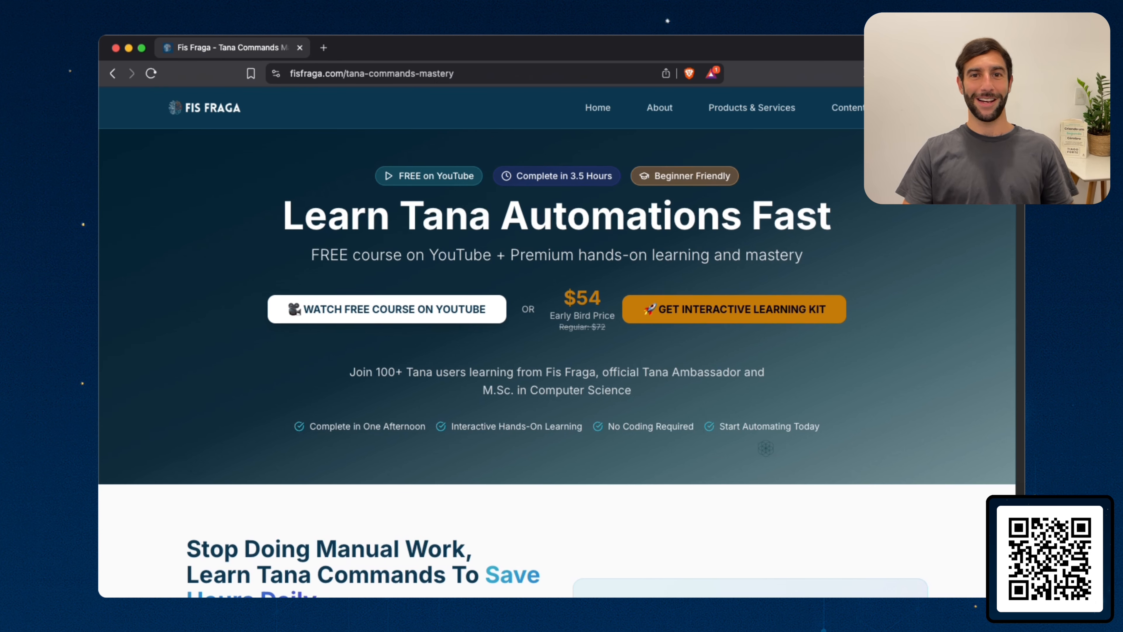
pyautogui.scroll(-5, 557, 369)
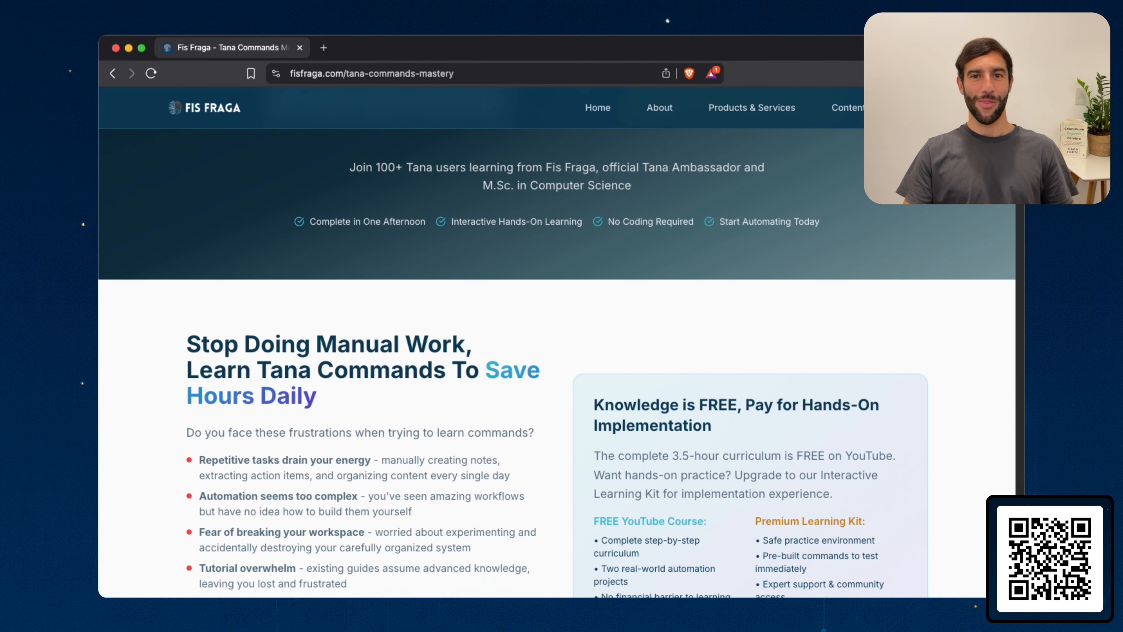
pyautogui.scroll(-4, 557, 370)
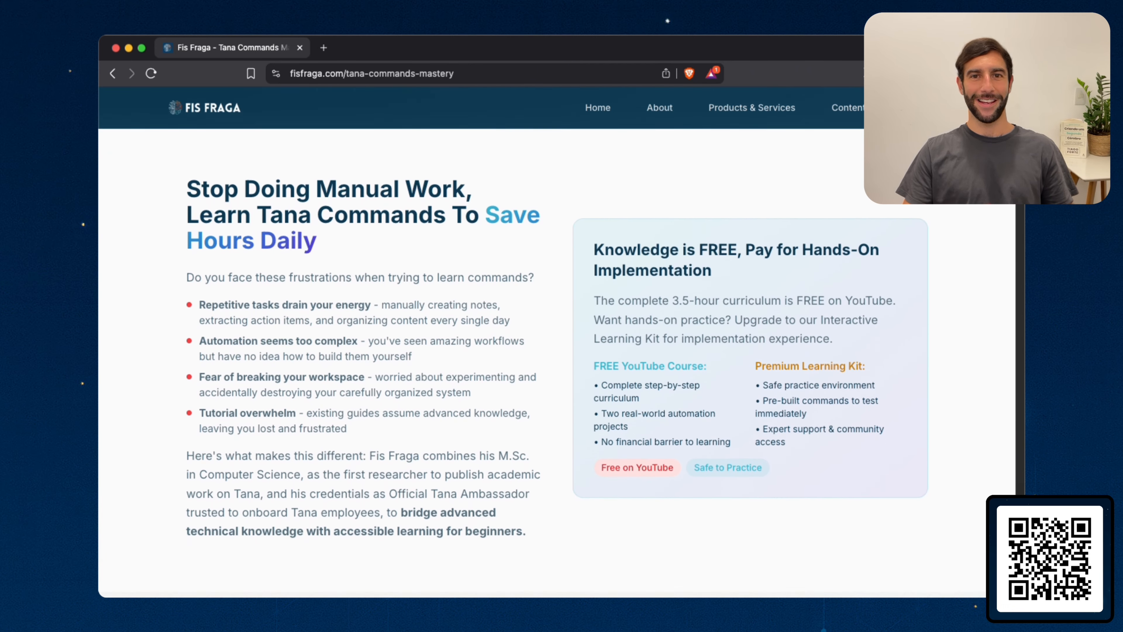
pyautogui.scroll(-7, 557, 370)
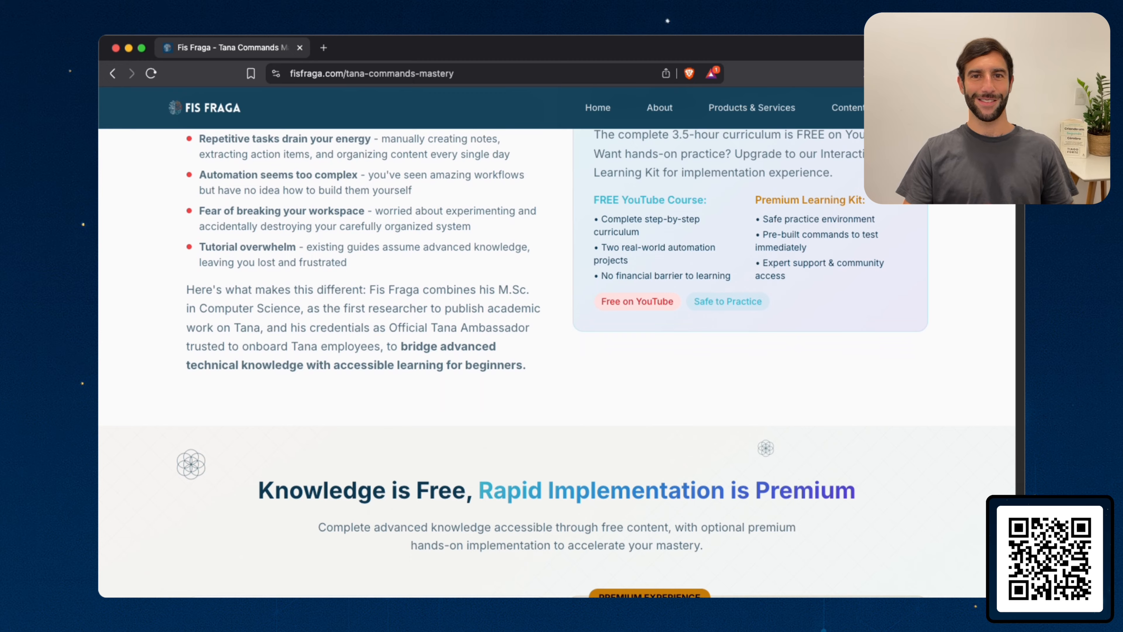
pyautogui.scroll(-2, 766, 446)
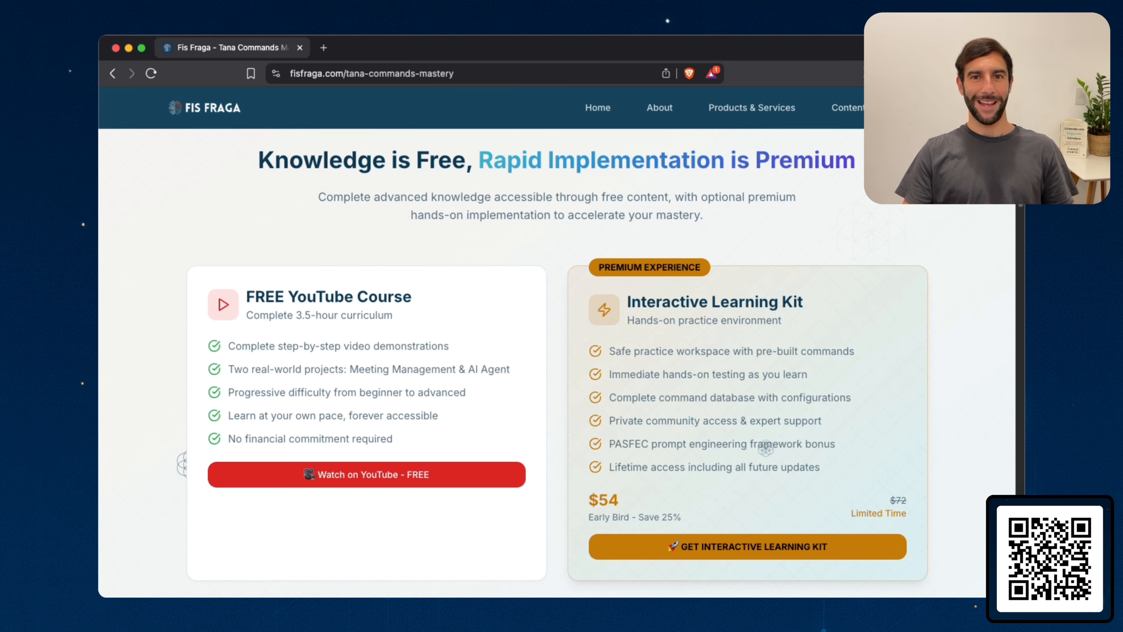
pyautogui.scroll(-10, 767, 447)
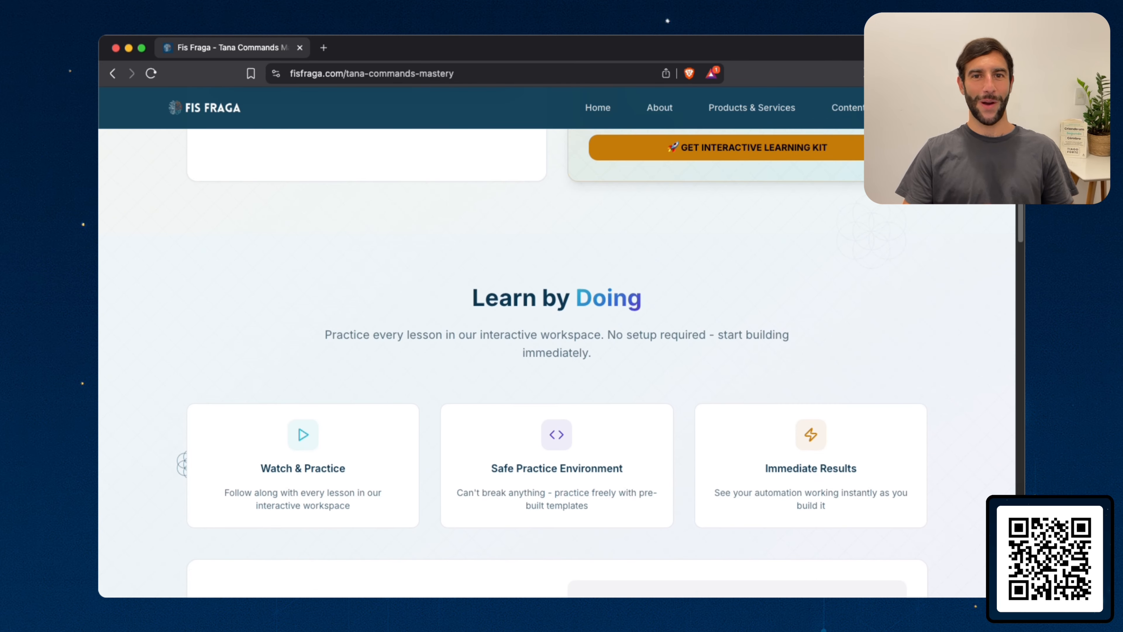
pyautogui.scroll(-7, 557, 362)
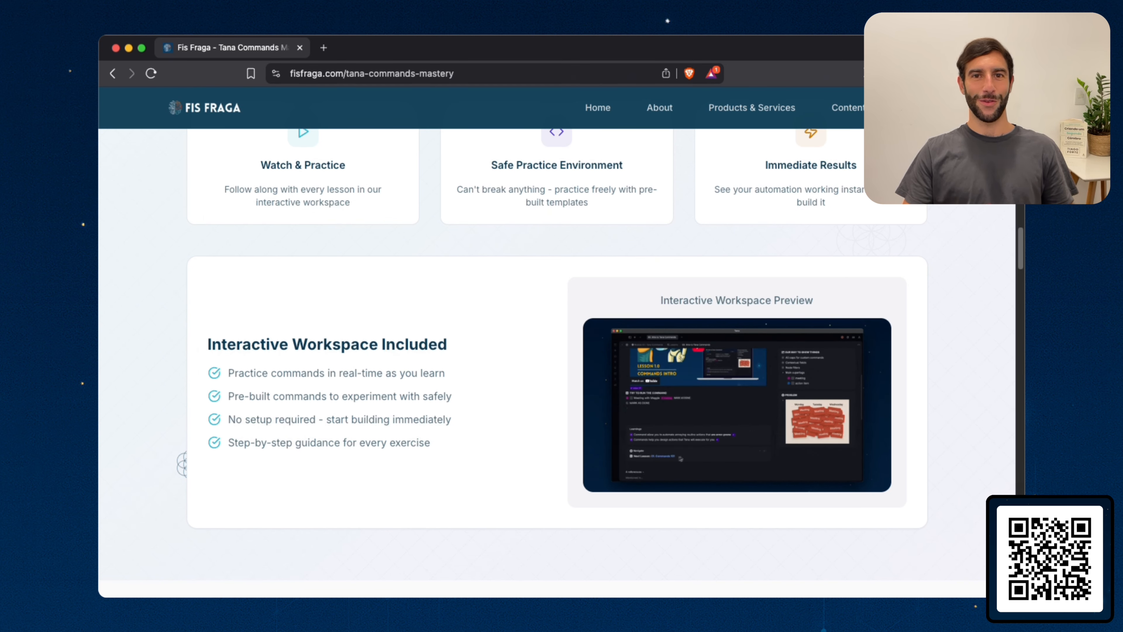
pyautogui.scroll(-3, 557, 354)
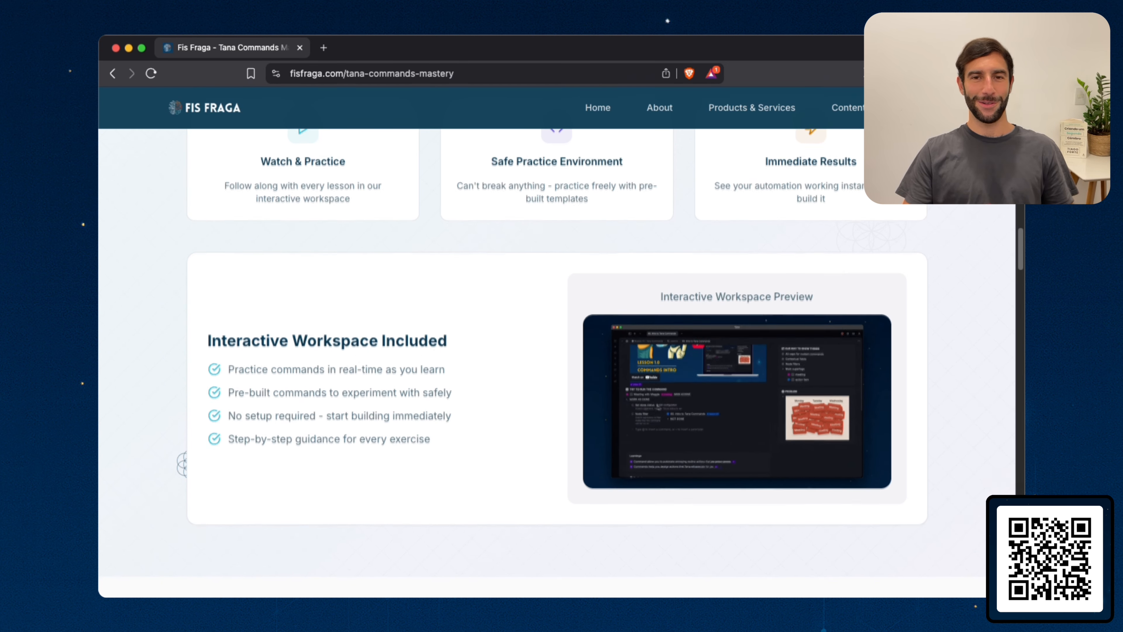
pyautogui.scroll(-2, 557, 354)
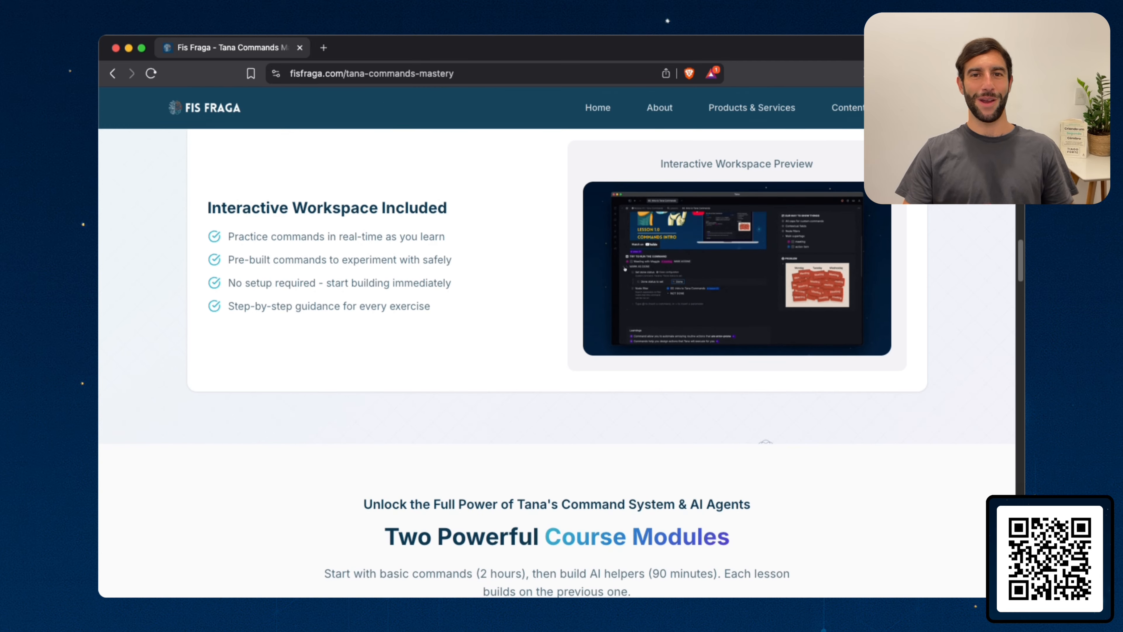
pyautogui.scroll(-6, 557, 354)
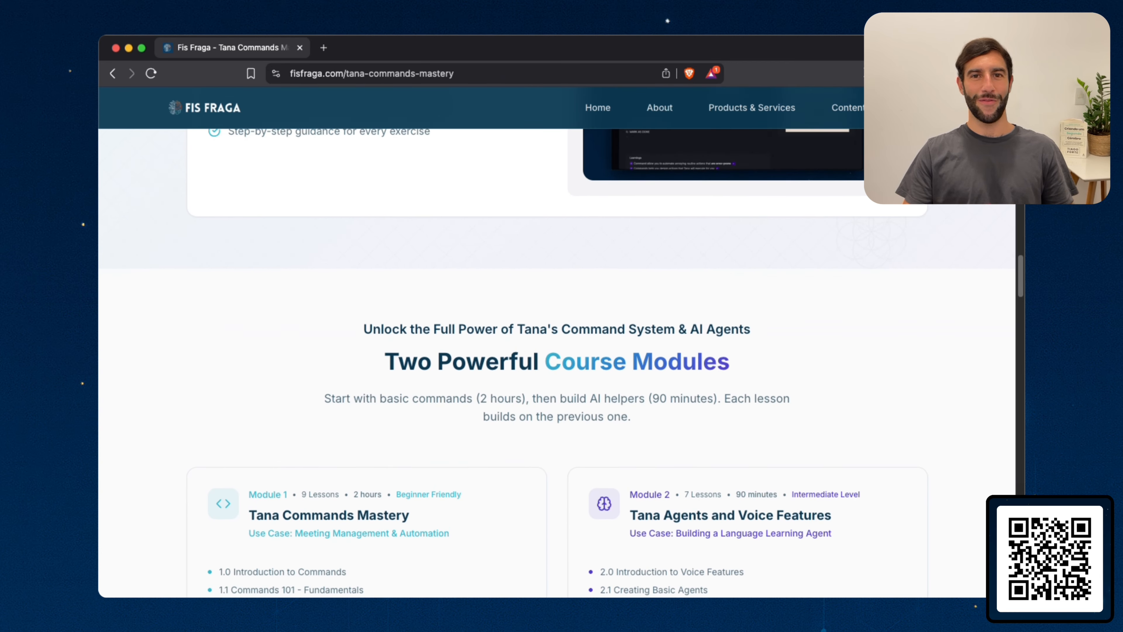
pyautogui.scroll(-2, 557, 354)
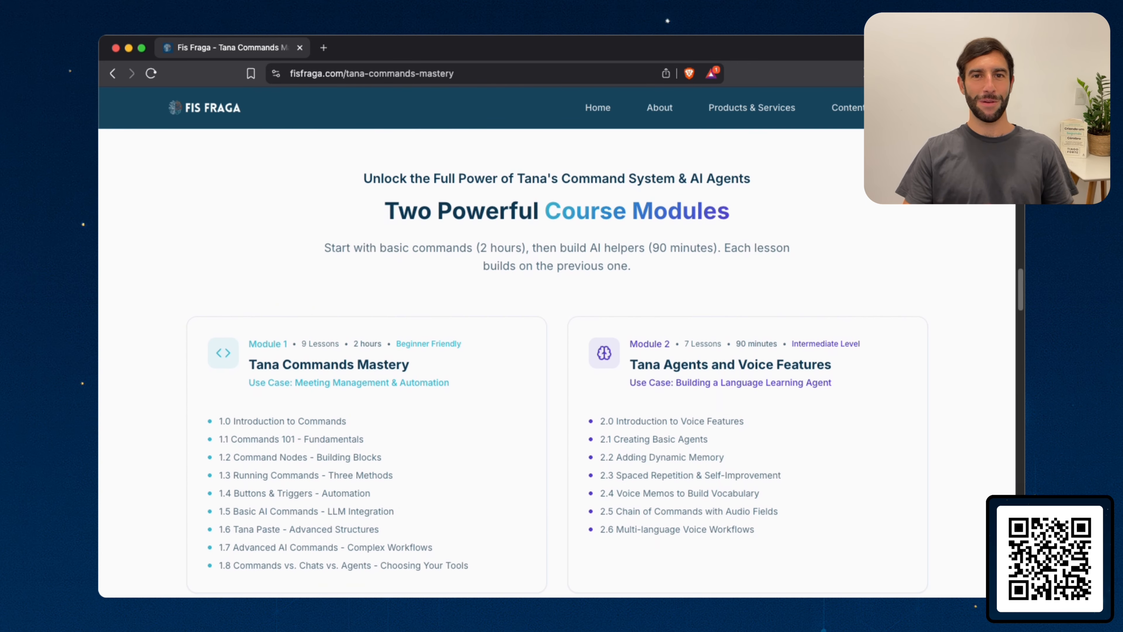